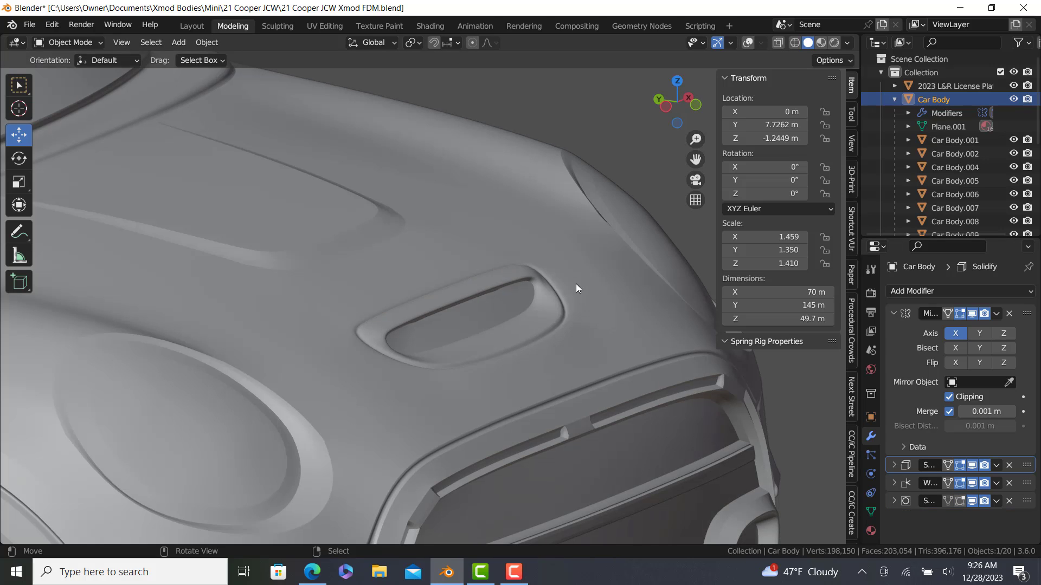
Step: Move the car body's Solidify modifier to the end of the modifier stack and expand its settings
scroll(577, 284, "down", 6)
middle_click_drag(506, 324, 319, 308)
scroll(376, 334, "down", 4)
scroll(319, 308, "up", 2)
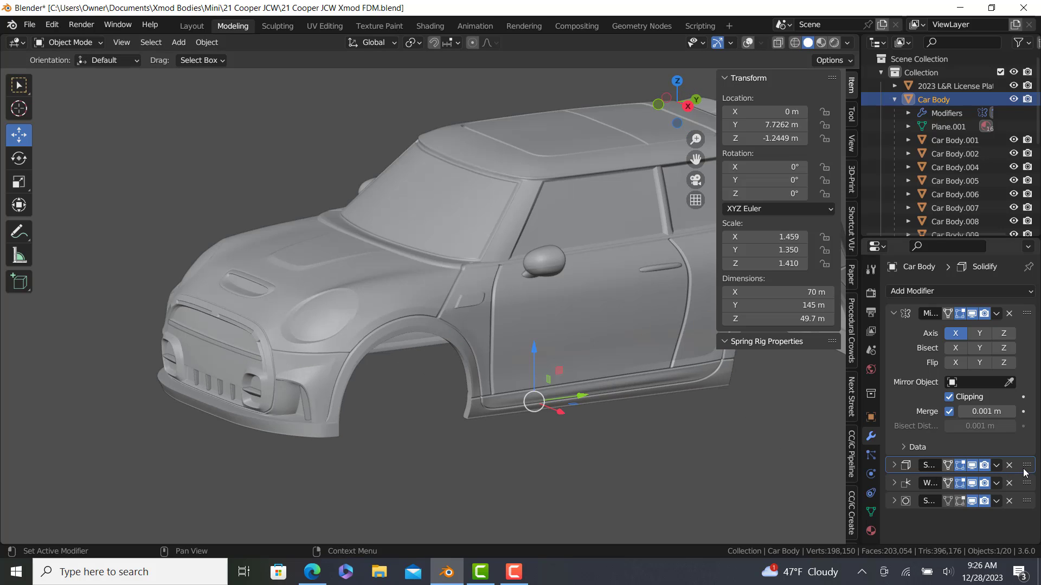
left_click_drag(1024, 469, 1025, 504)
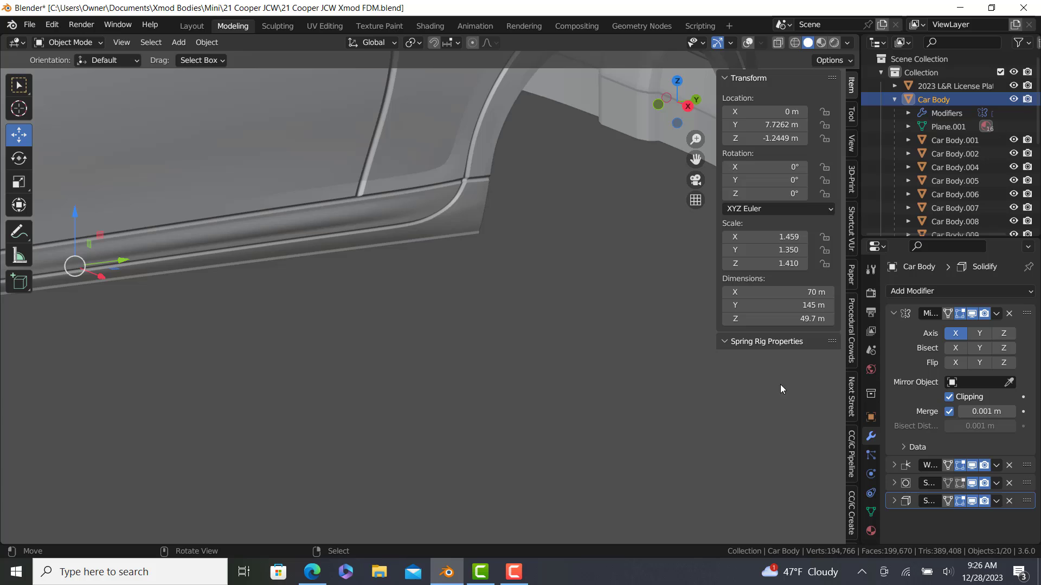
left_click(894, 501)
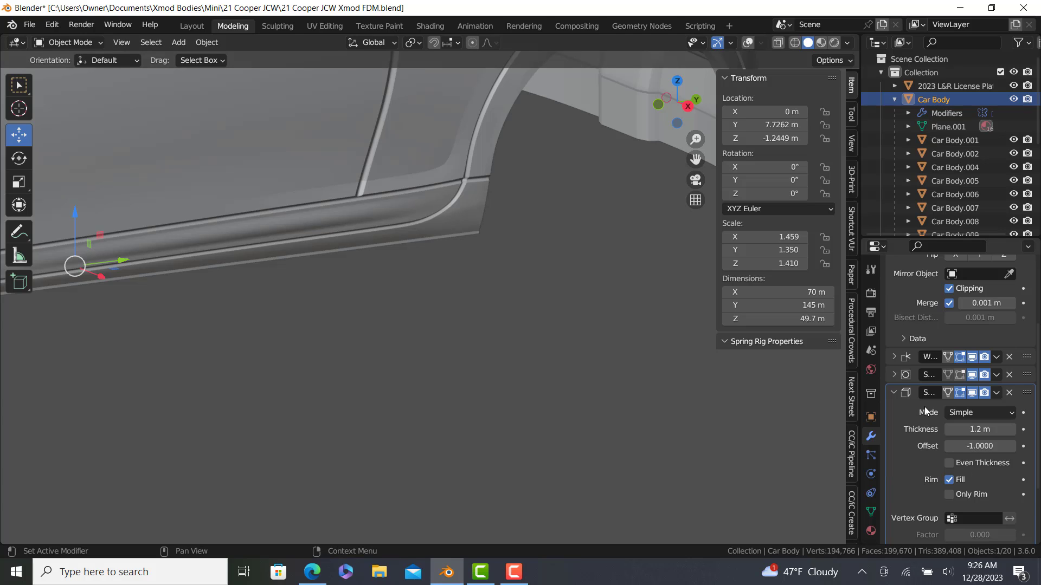
Step: Examine the hood scoop, fender and side skirt surfaces with Solidify as the last modifier
scroll(930, 407, "up", 5)
scroll(914, 298, "down", 6)
scroll(908, 305, "down", 3)
scroll(359, 229, "down", 5)
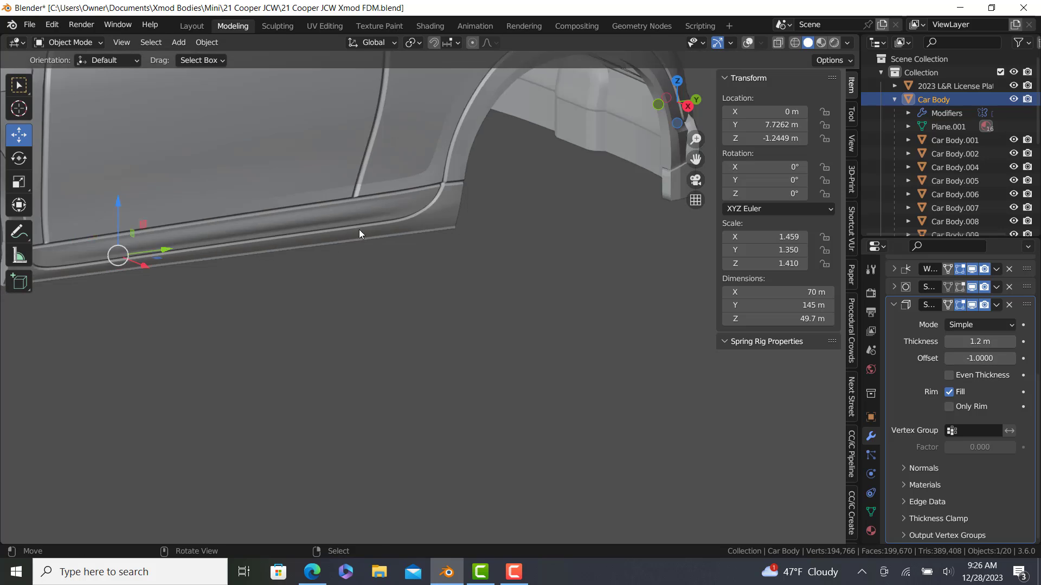
middle_click_drag(342, 310, 119, 226, "shift")
scroll(259, 304, "up", 8)
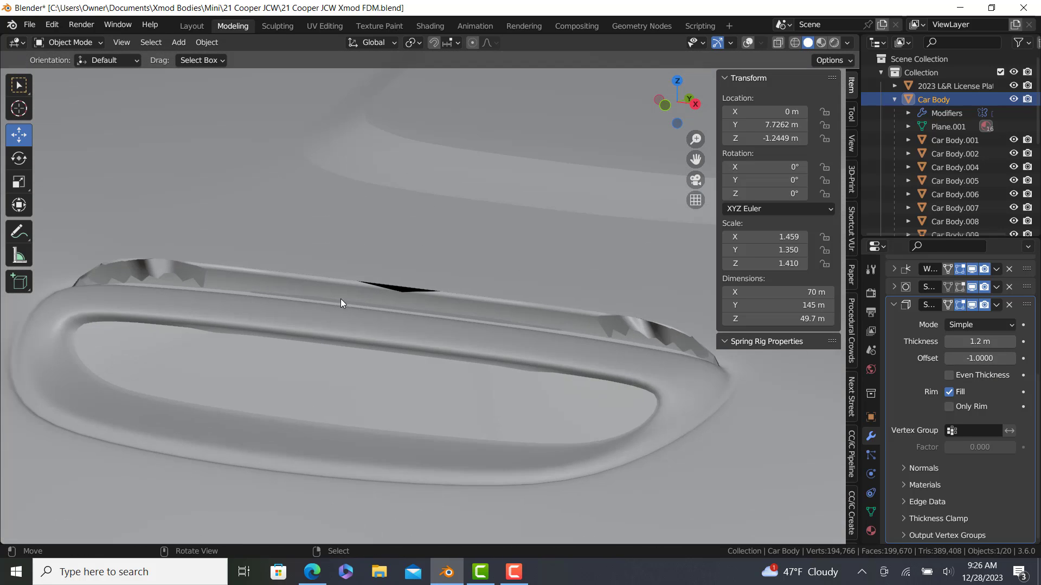
scroll(271, 291, "down", 5)
middle_click_drag(313, 294, 85, 246)
scroll(99, 235, "up", 2)
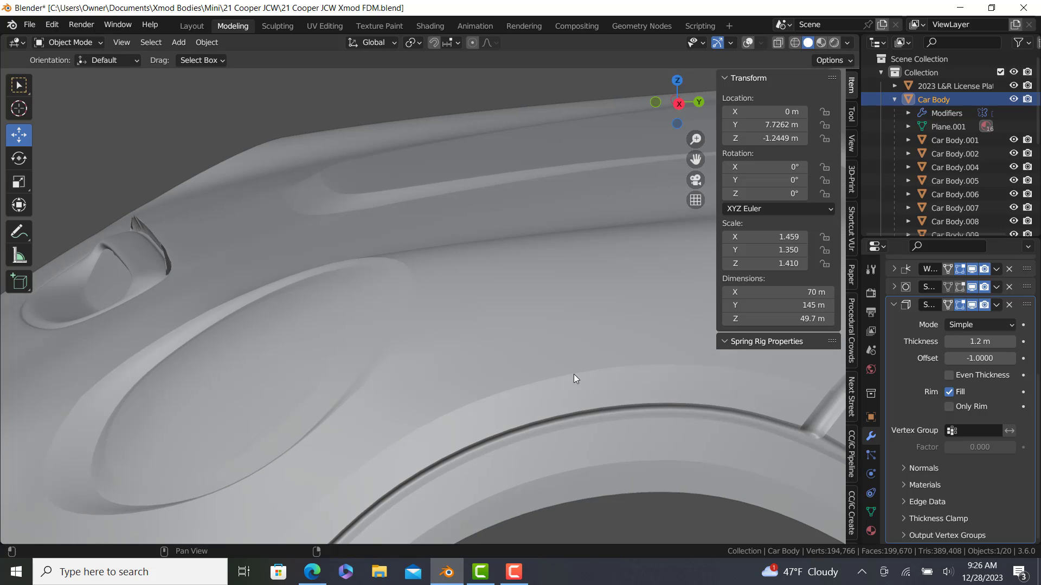
scroll(661, 421, "down", 5)
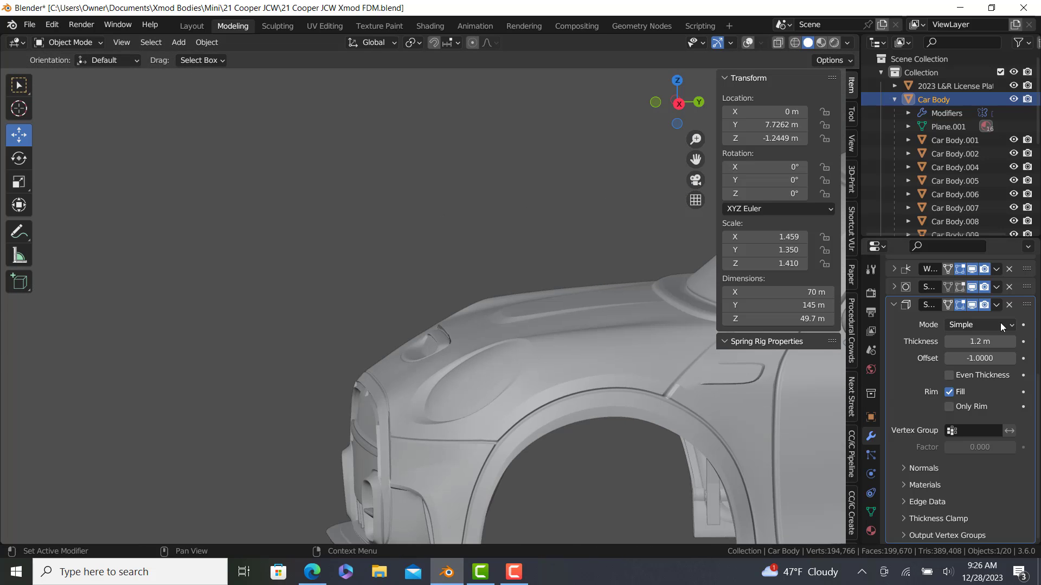
Step: Move the Solidify modifier back to directly after Mirror, ahead of Weighted Normal and Subdivision
scroll(913, 352, "up", 2)
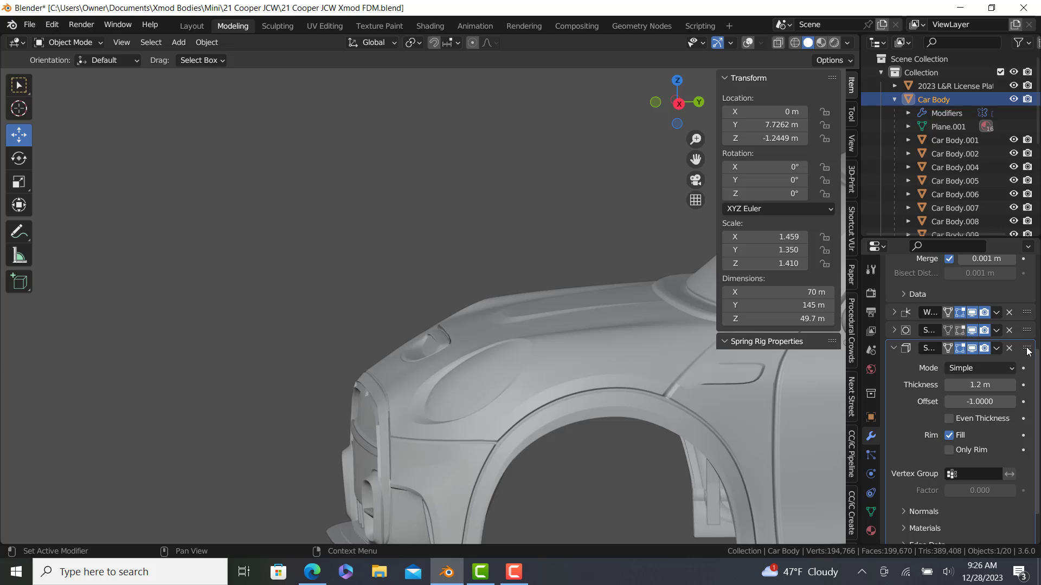
left_click_drag(1029, 351, 1029, 313)
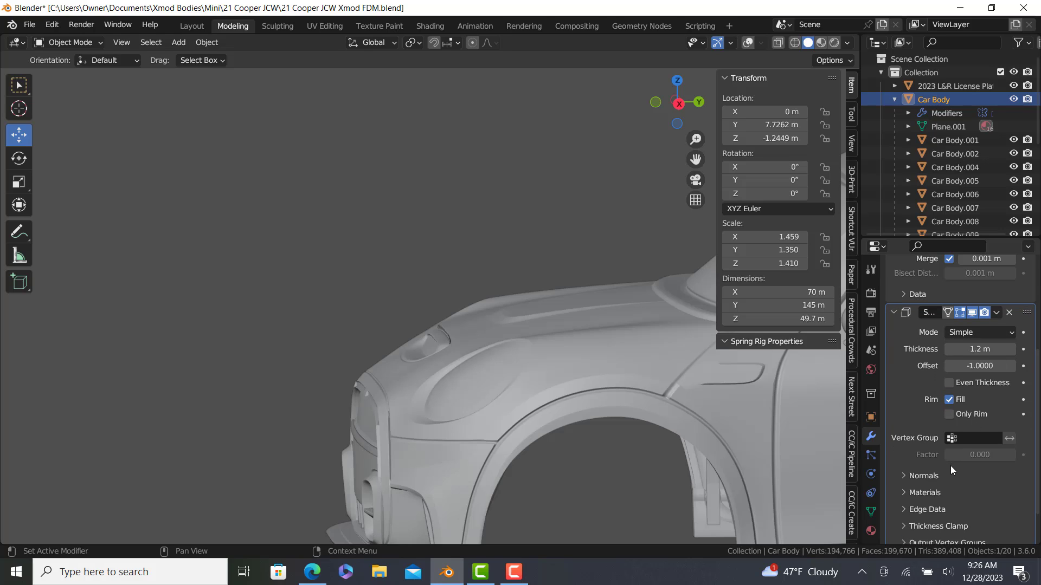
scroll(948, 469, "down", 2)
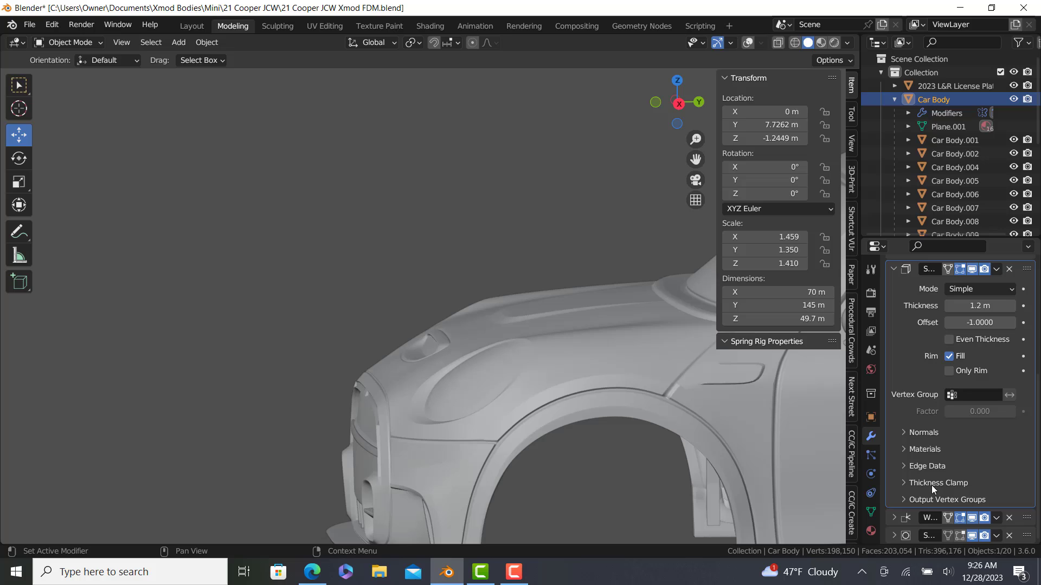
Step: Expand the Weighted Normal modifier's settings and remove that modifier from the car body
scroll(927, 493, "down", 4)
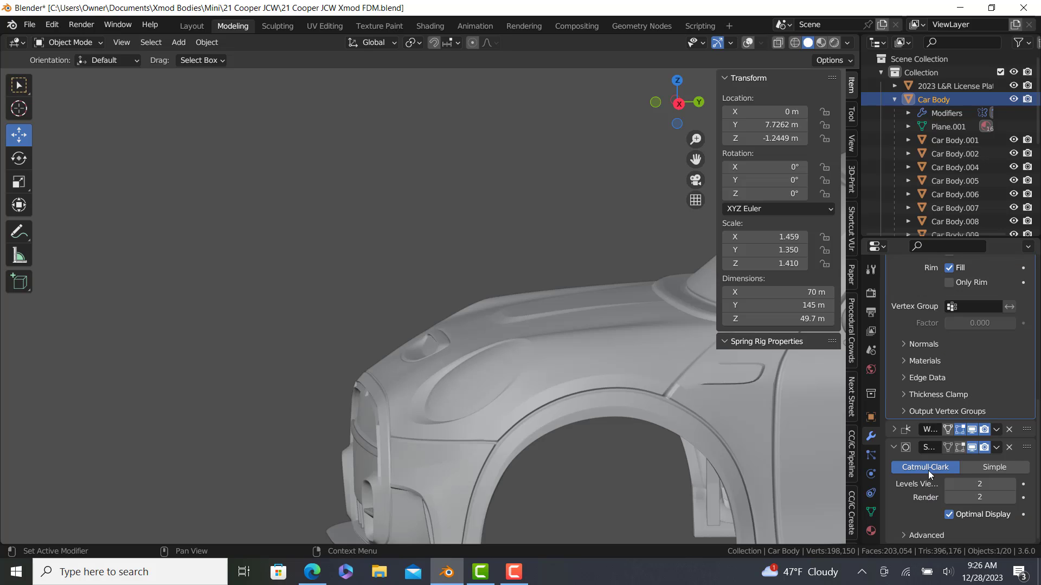
left_click(895, 430)
scroll(937, 412, "down", 5)
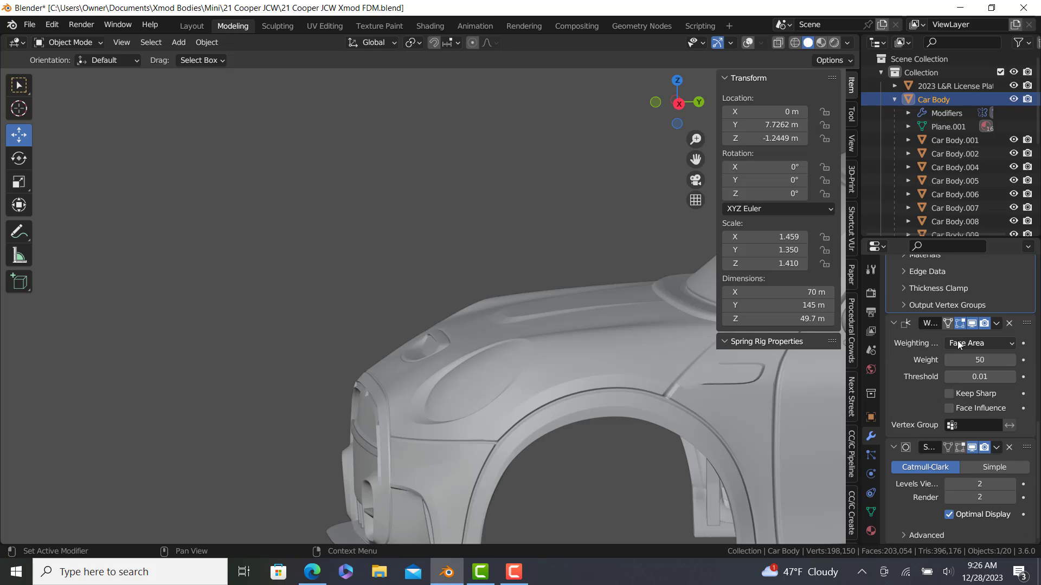
left_click(1010, 323)
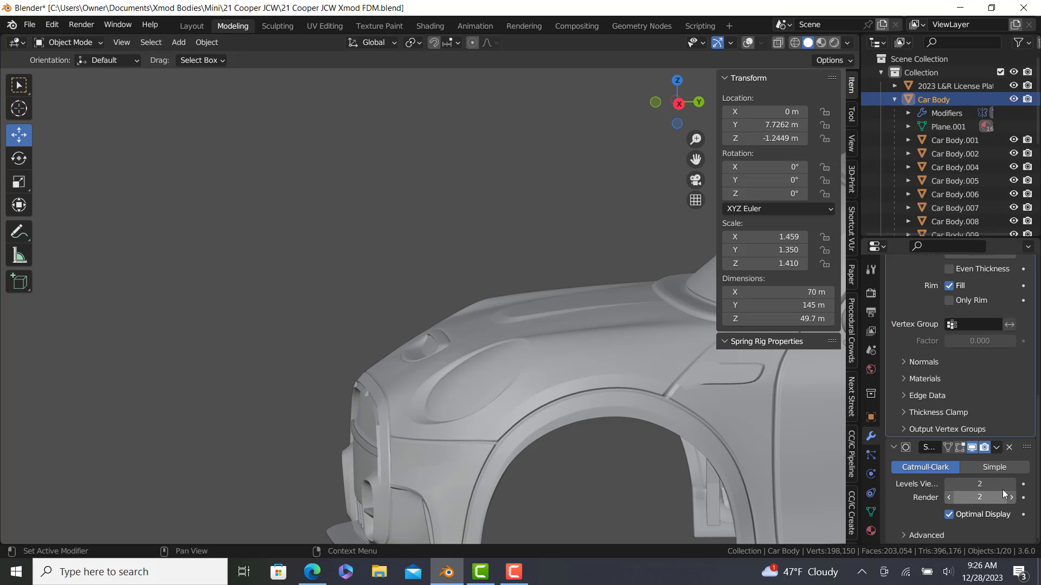
Step: Review the Solidify and Subdivision settings and inspect the car body's surface from the front, side and rear
scroll(979, 457, "up", 5)
scroll(966, 520, "down", 5)
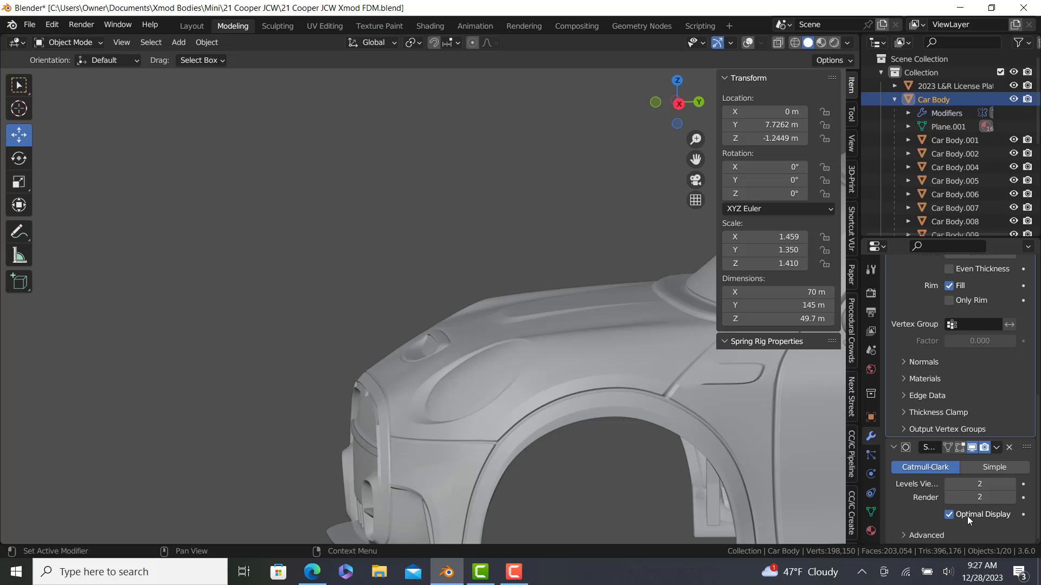
scroll(470, 420, "up", 6)
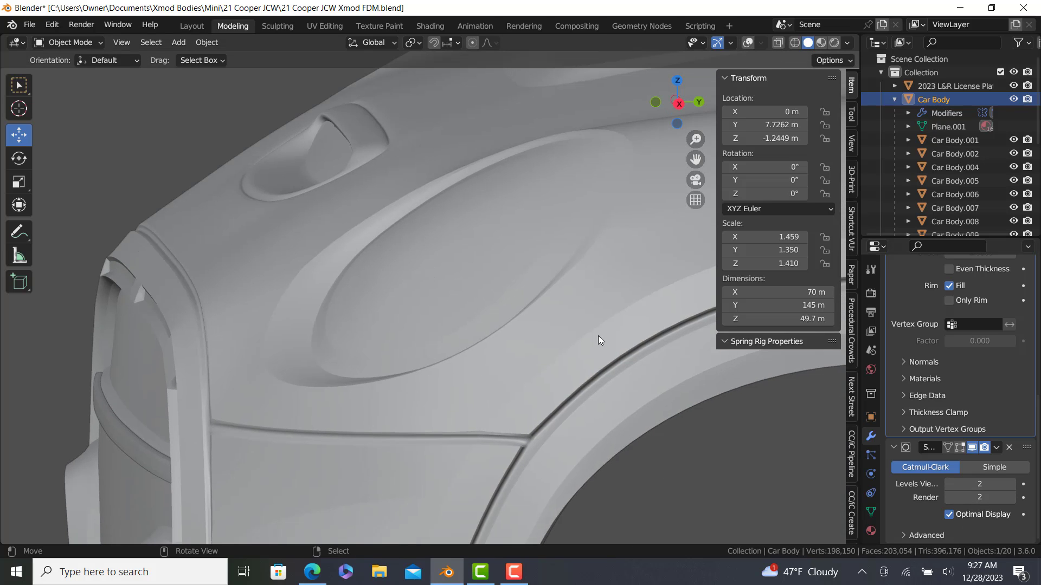
scroll(188, 319, "down", 7)
middle_click_drag(243, 405, 354, 457)
scroll(398, 416, "up", 7)
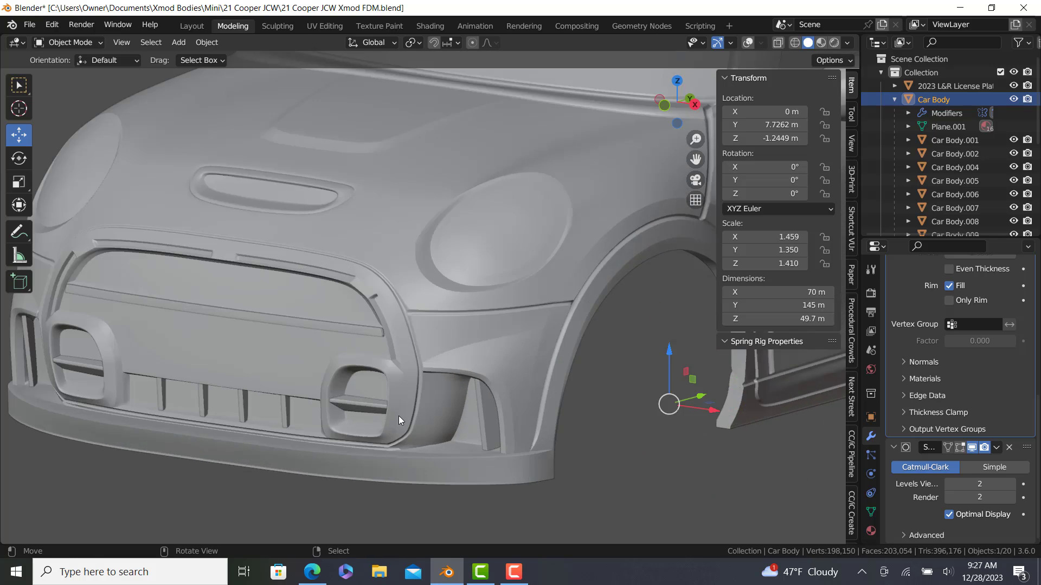
middle_click_drag(400, 416, 362, 423)
scroll(465, 411, "down", 9)
scroll(504, 396, "down", 6)
middle_click_drag(584, 367, 562, 309)
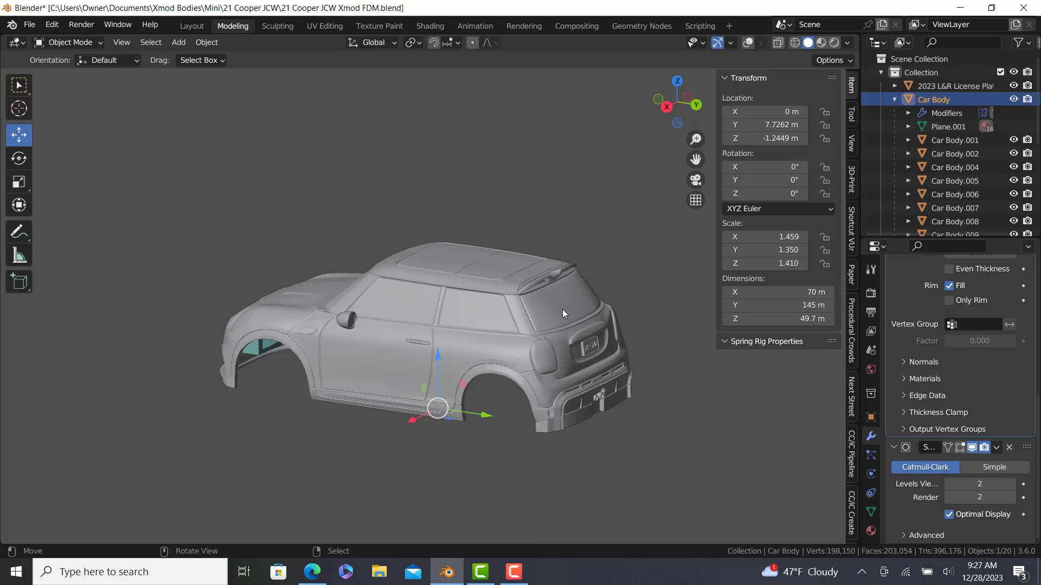
scroll(568, 284, "up", 4)
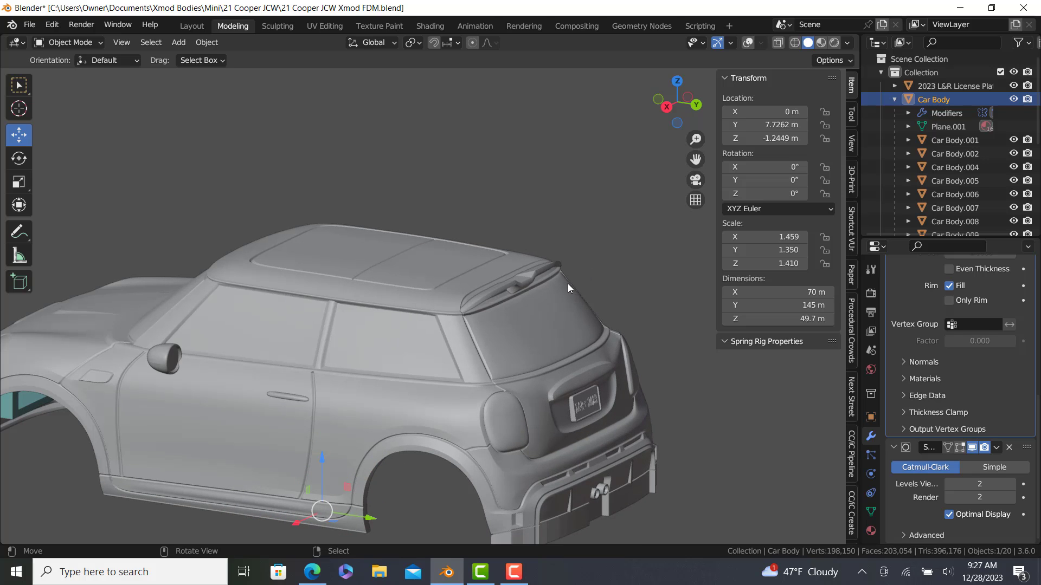
scroll(302, 380, "down", 5)
middle_click_drag(301, 379, 359, 384)
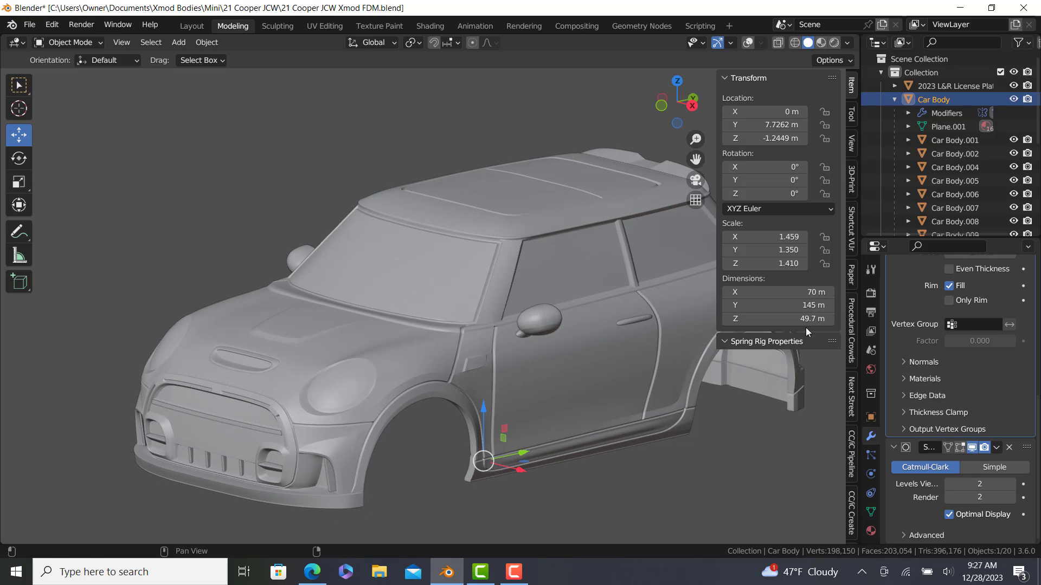
Step: Move the Subdivision modifier ahead of Solidify, directly after Mirror
scroll(971, 429, "up", 10)
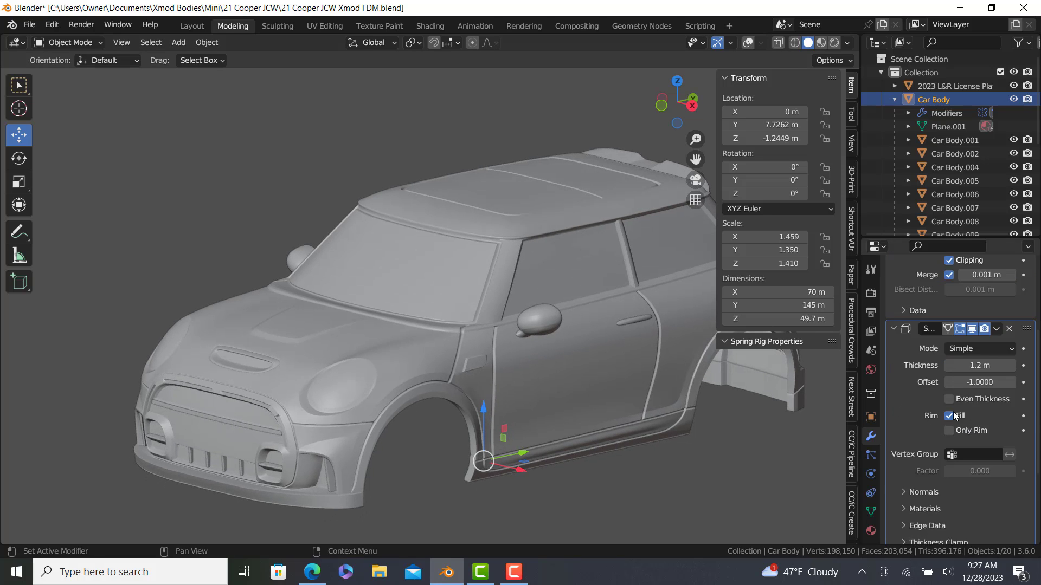
scroll(949, 426, "down", 10)
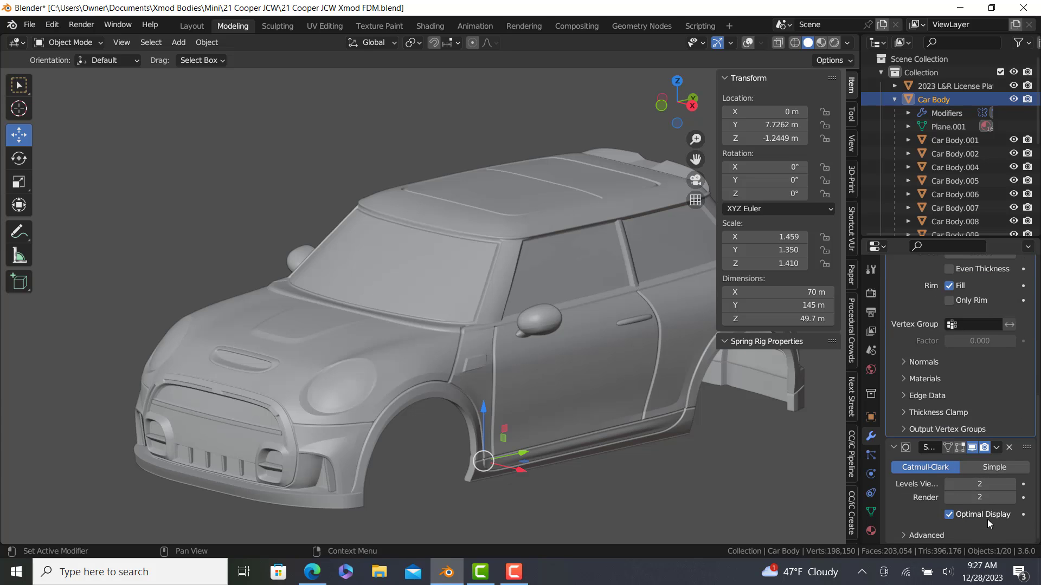
scroll(1011, 471, "up", 2)
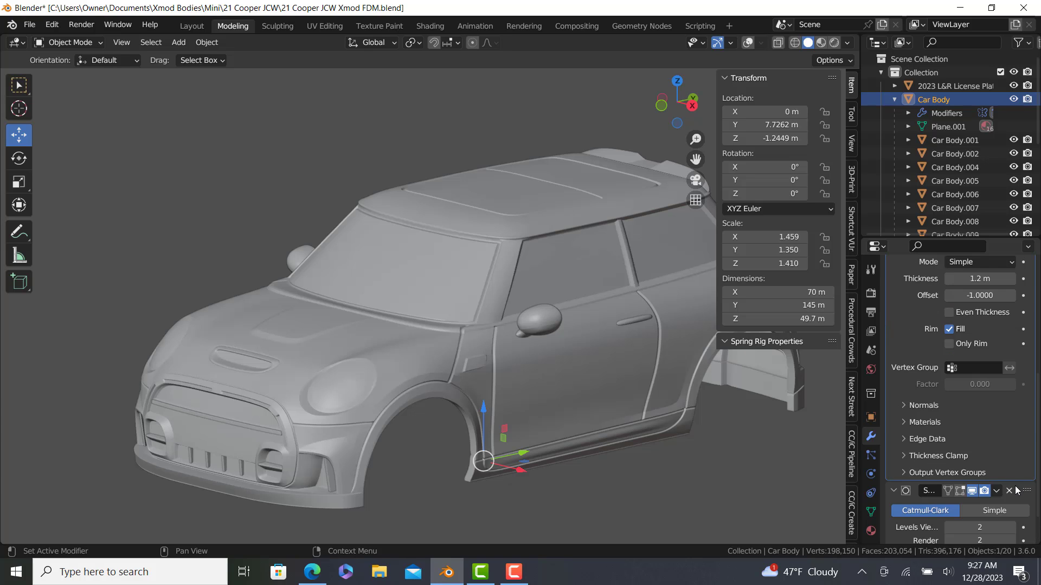
left_click_drag(1020, 469, 984, 456)
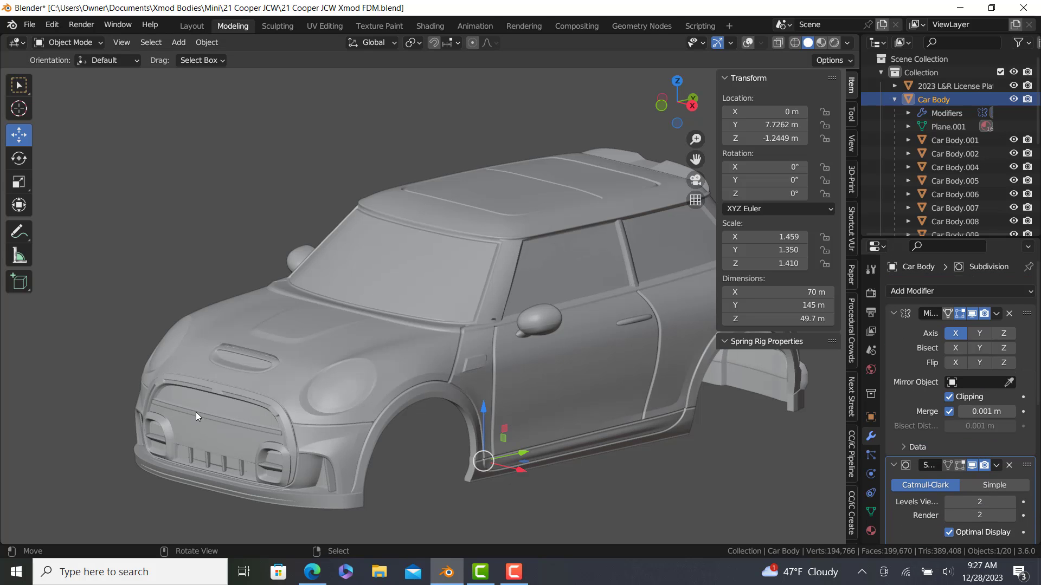
Step: Inspect the hood scoop and front end closely with Subdivision evaluated before Solidify
scroll(196, 412, "up", 6)
middle_click_drag(542, 310, 478, 287)
scroll(407, 280, "down", 3)
middle_click_drag(251, 151, 286, 228, "shift")
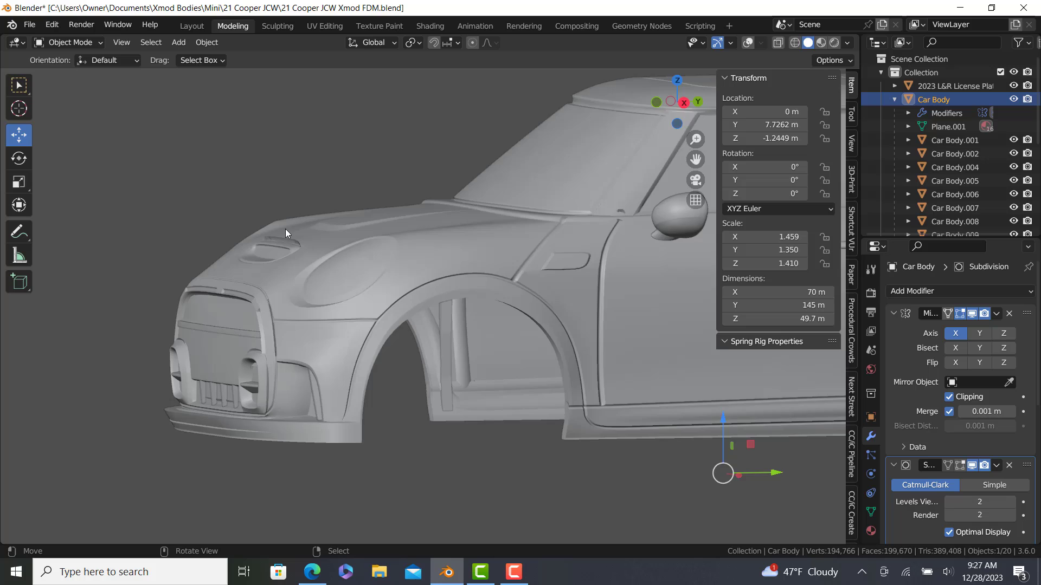
scroll(277, 245, "up", 6)
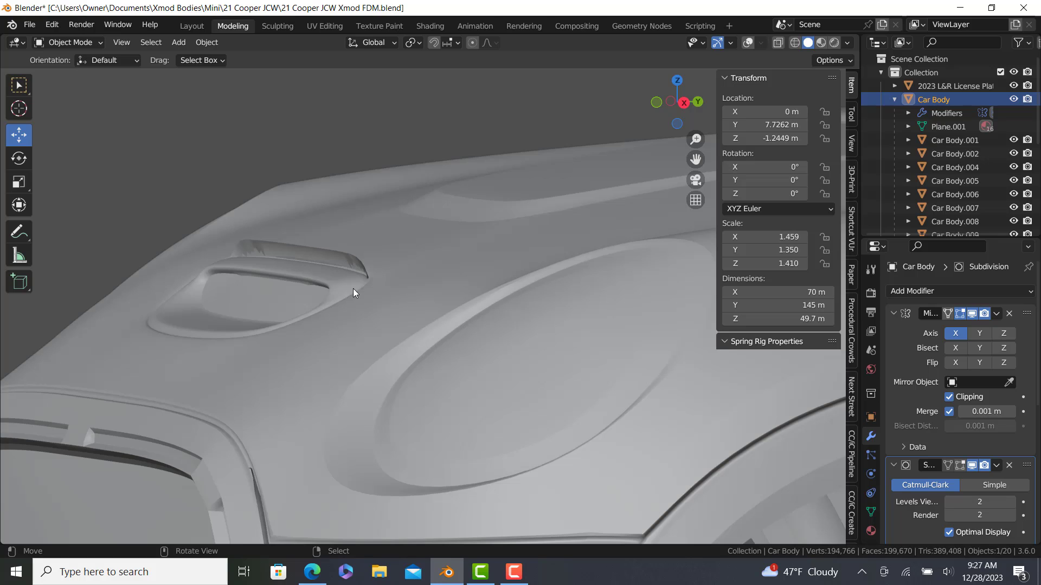
scroll(352, 293, "down", 4)
middle_click_drag(318, 313, 372, 189, "shift")
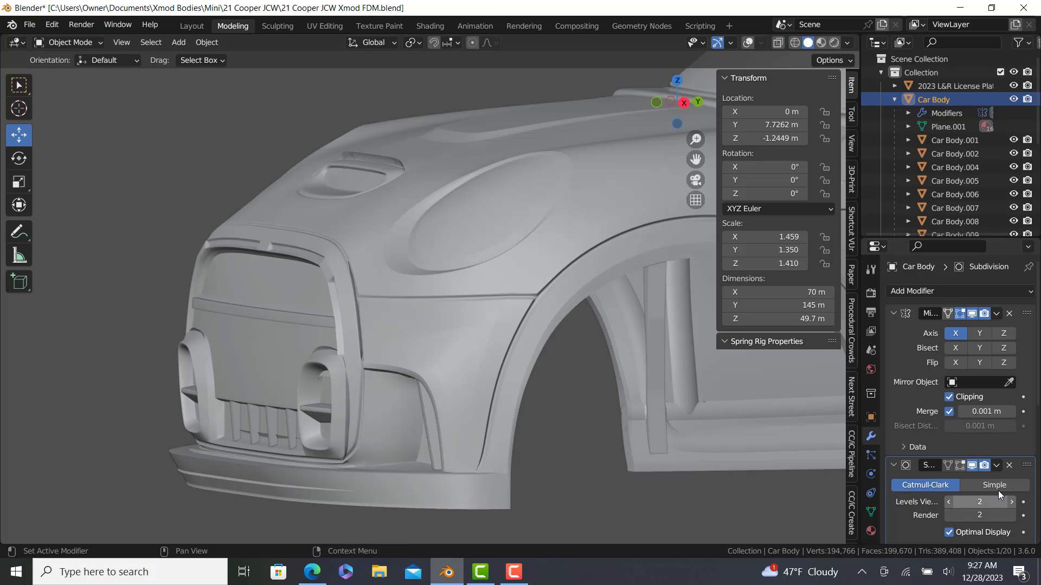
Step: Return the Subdivision modifier to its place after Solidify in the stack
scroll(996, 492, "down", 10)
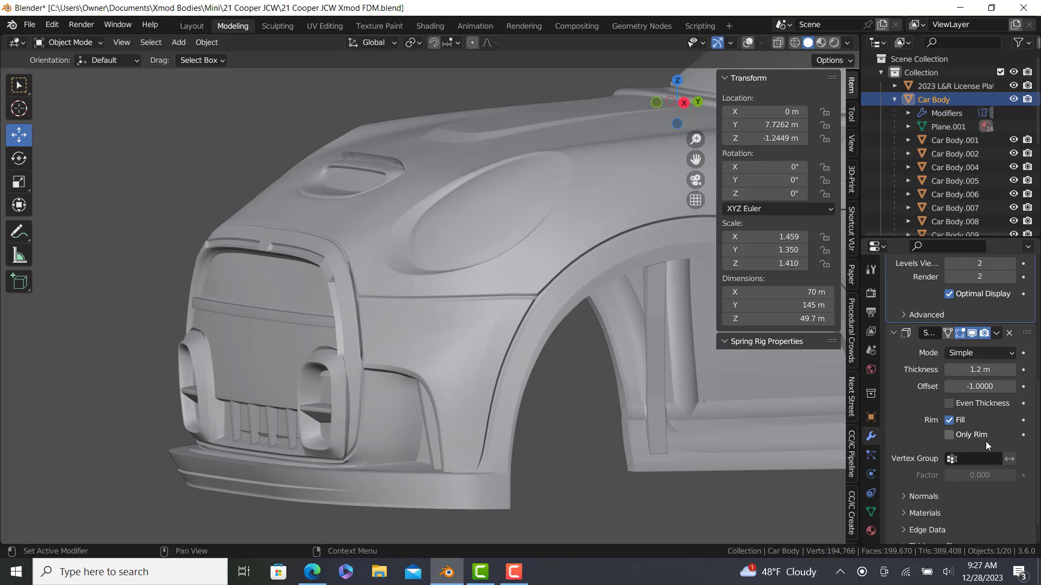
scroll(985, 443, "up", 6)
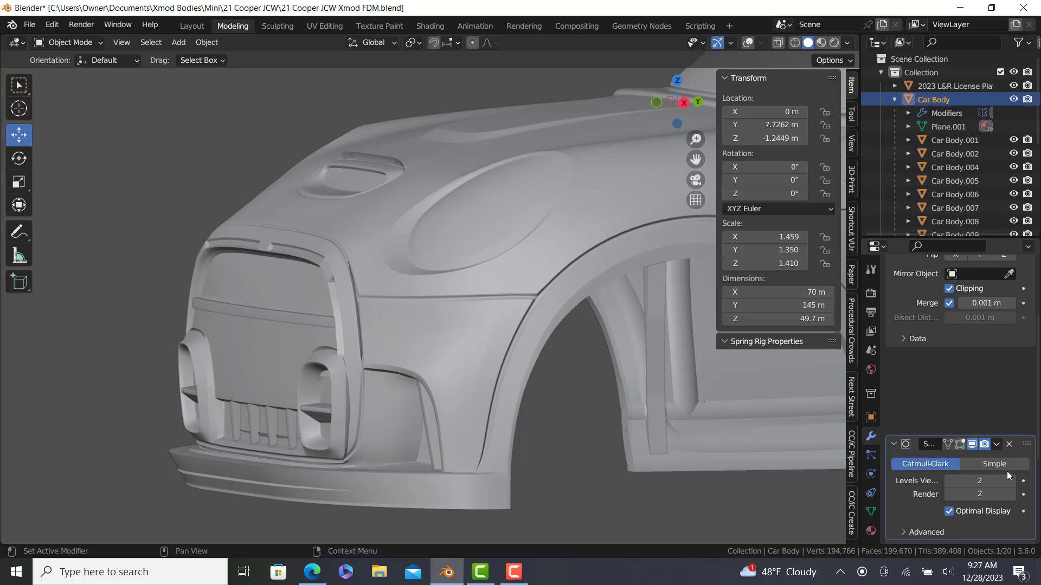
left_click_drag(1006, 472, 997, 510)
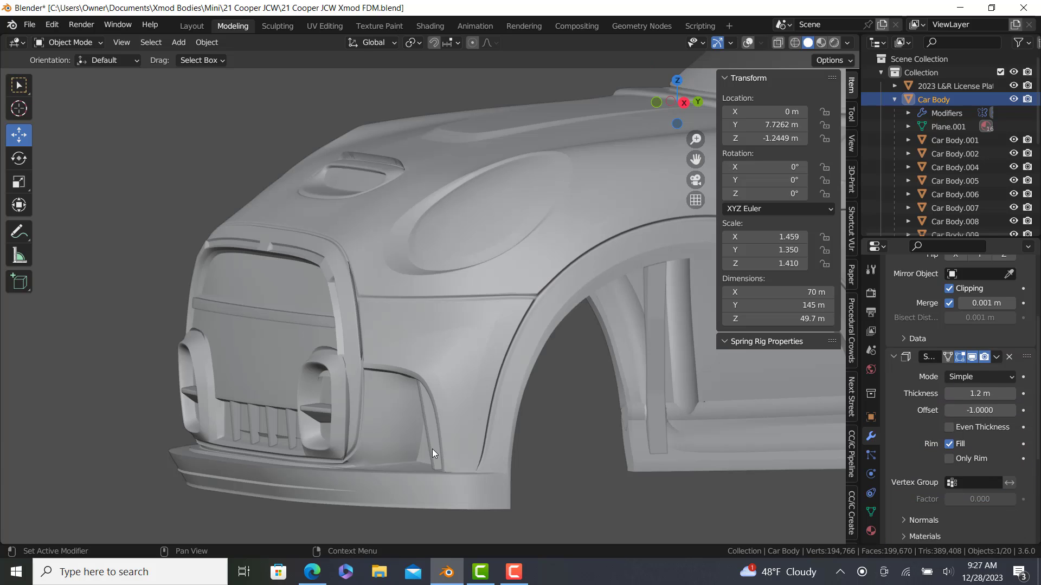
Step: Put the car body in Edit Mode from the right view, turn on viewport overlays and examine the mesh edges along the bottom of the body
scroll(430, 448, "up", 4)
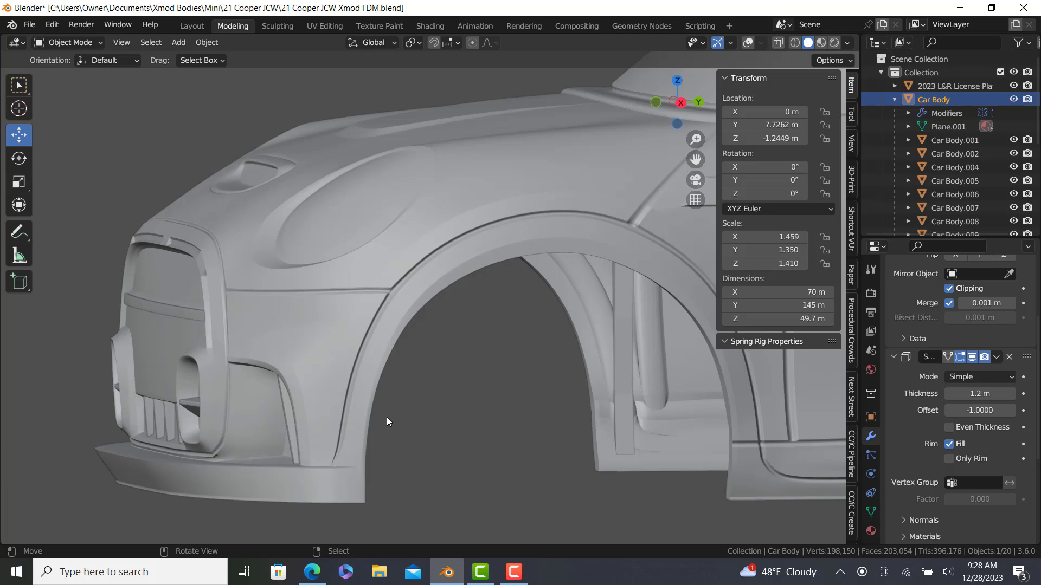
scroll(386, 417, "up", 2)
scroll(375, 291, "up", 6)
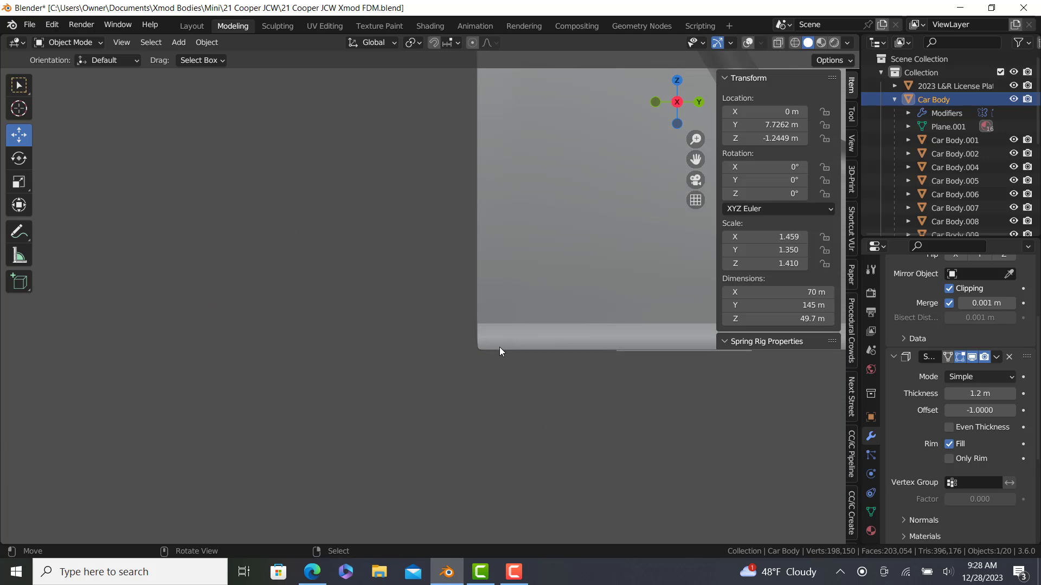
key("Tab")
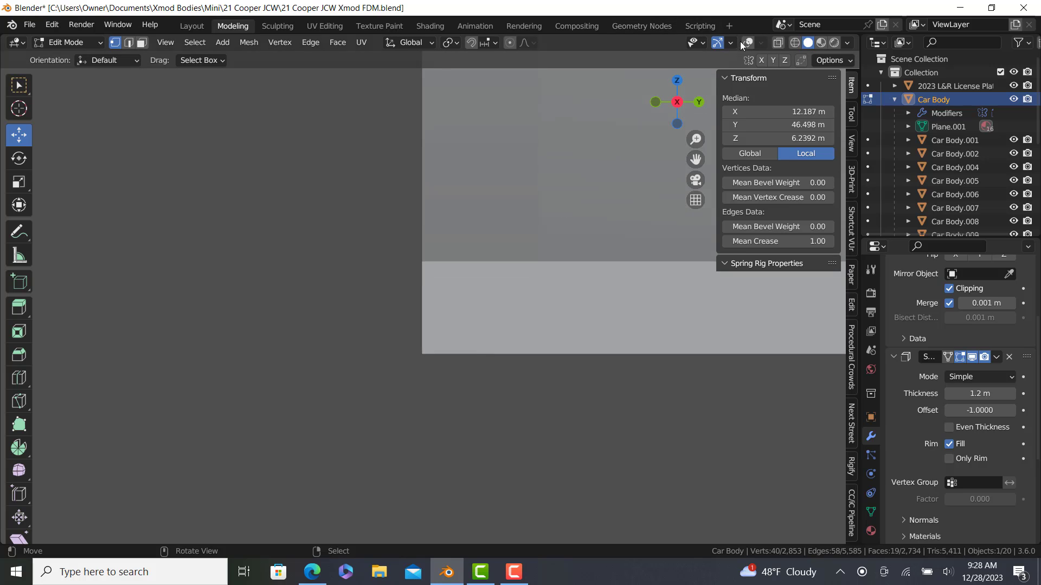
left_click(748, 43)
scroll(456, 354, "down", 6)
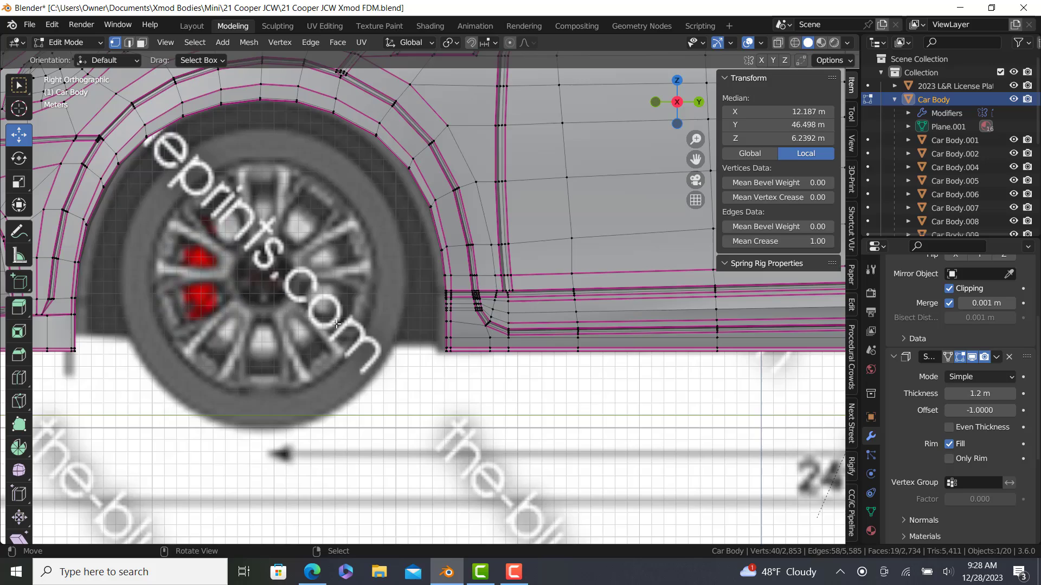
scroll(154, 336, "up", 6)
scroll(153, 337, "up", 3)
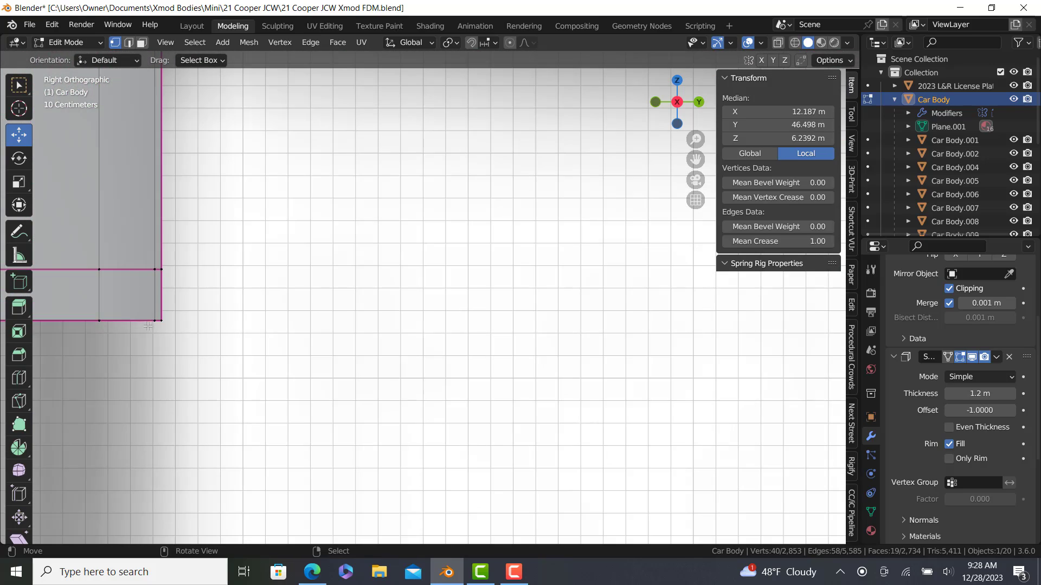
scroll(190, 322, "down", 8)
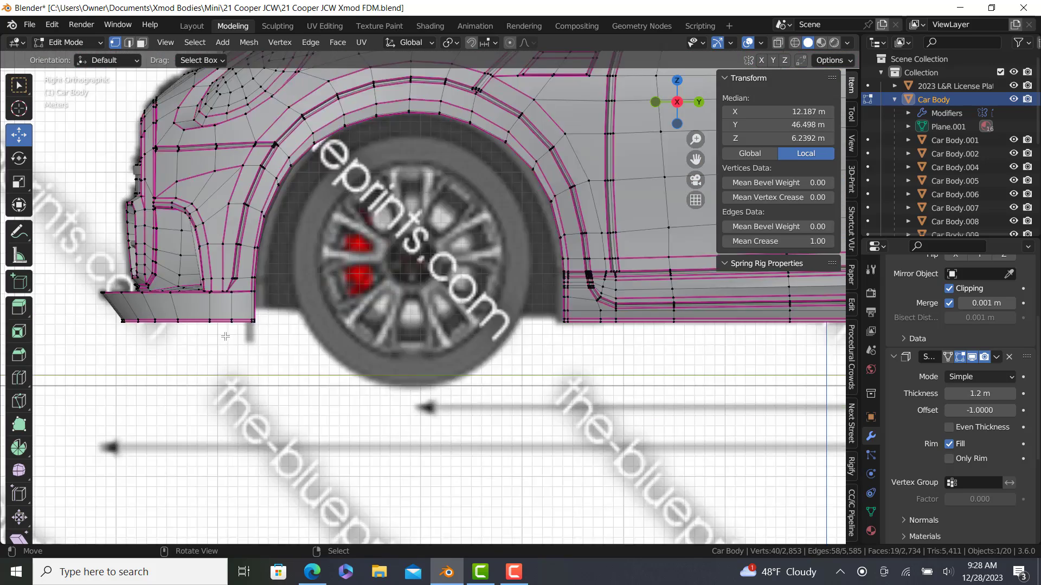
Step: Inspect the lower corner of the side sill behind the front wheel arch in Edit Mode and in Object Mode
middle_click_drag(204, 335, 586, 379)
scroll(455, 318, "up", 7)
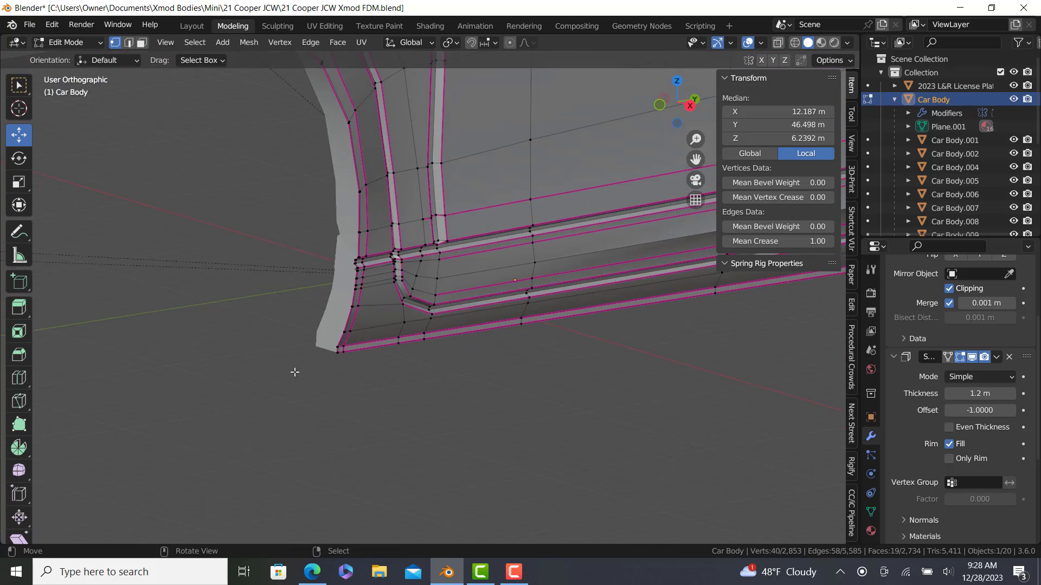
scroll(295, 371, "up", 4)
key("Tab")
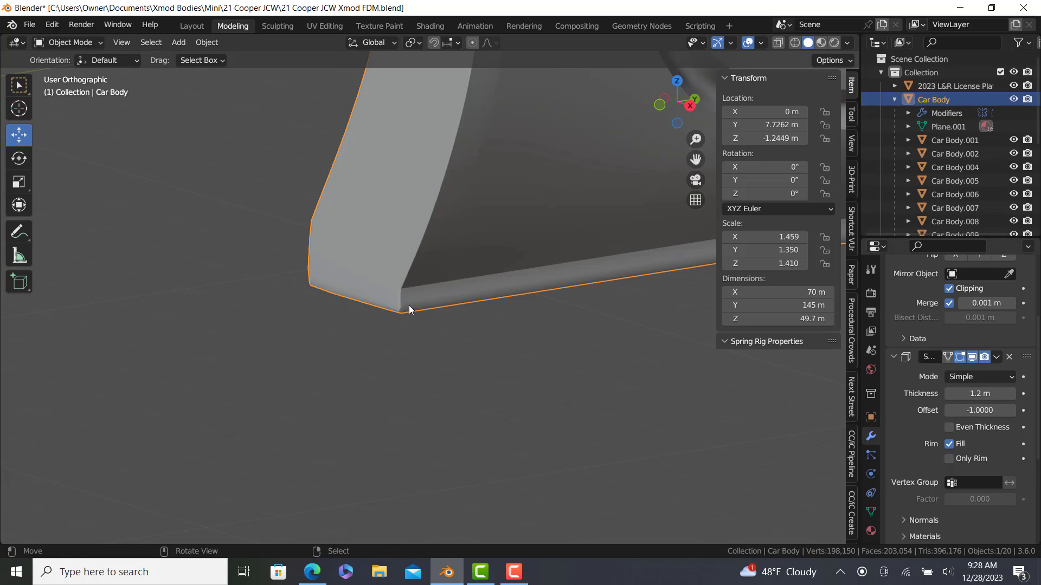
mouse_move(396, 316)
middle_mouse_down()
mouse_move(380, 305)
mouse_move(387, 318)
middle_mouse_up()
scroll(386, 318, "down", 1)
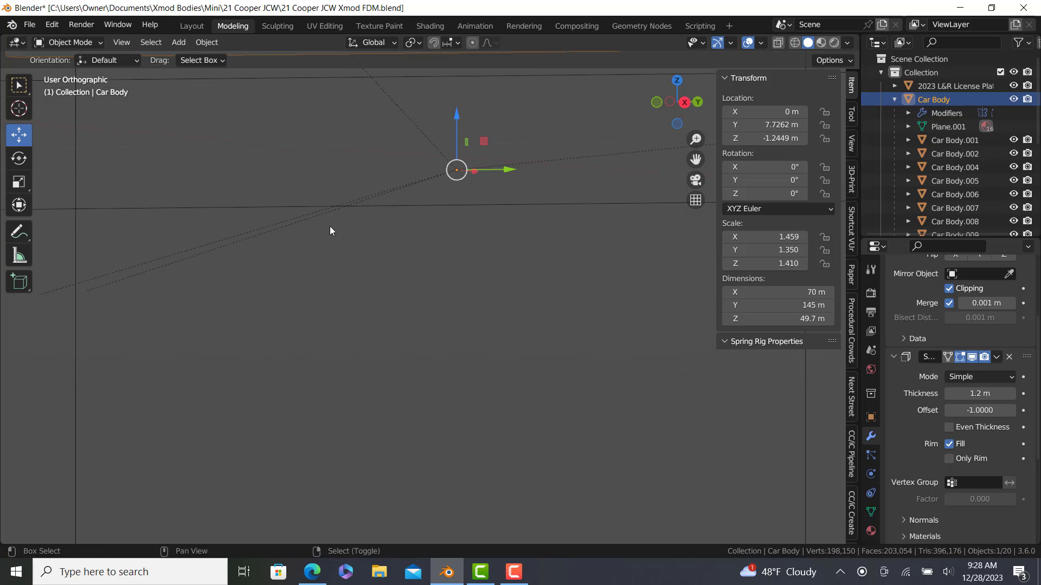
middle_click_drag(330, 226, 419, 464, "shift")
scroll(135, 297, "up", 6)
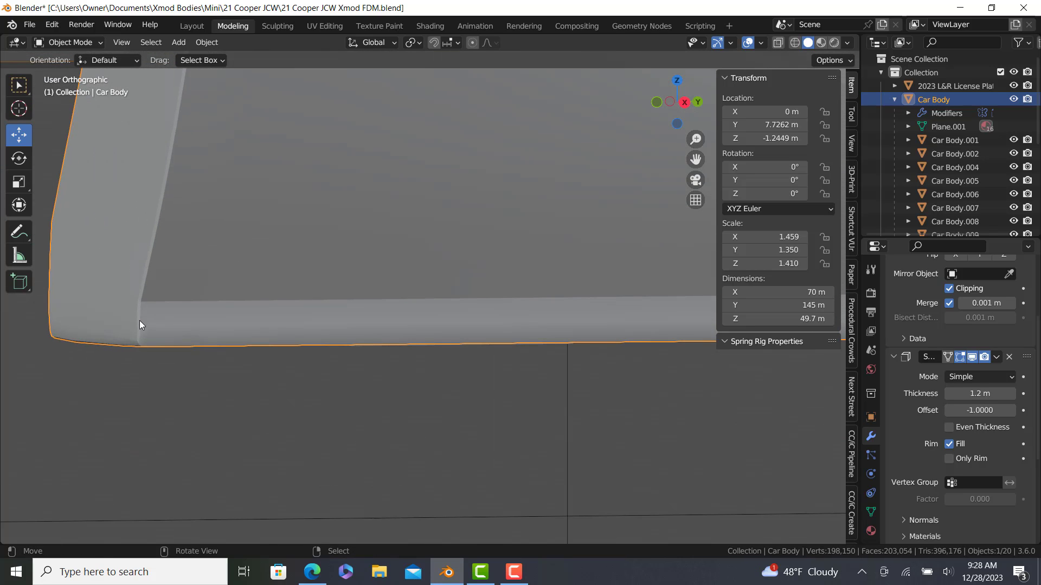
scroll(154, 321, "down", 3)
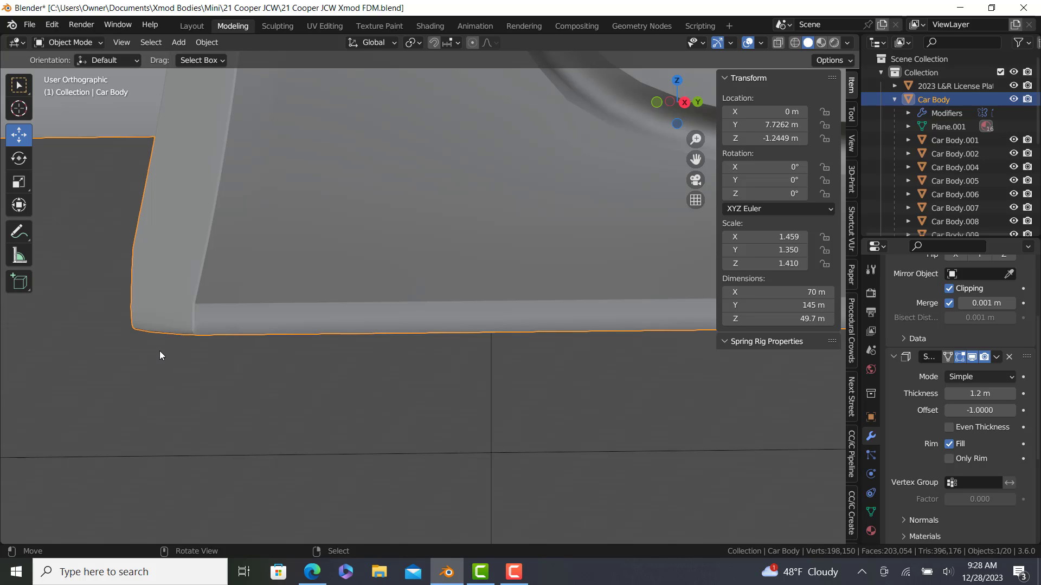
Step: Compare the creased edges around the front wheel arch in Edit Mode with the smoothed body in Object Mode
scroll(180, 349, "down", 6)
middle_click_drag(335, 328, 209, 278)
scroll(233, 325, "up", 8)
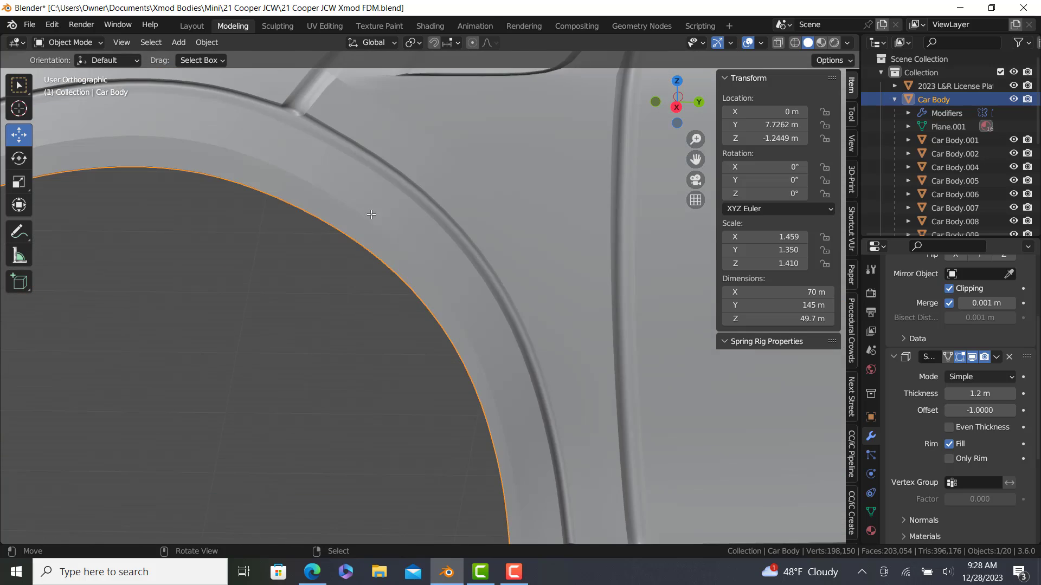
key("Tab")
scroll(261, 143, "down", 6)
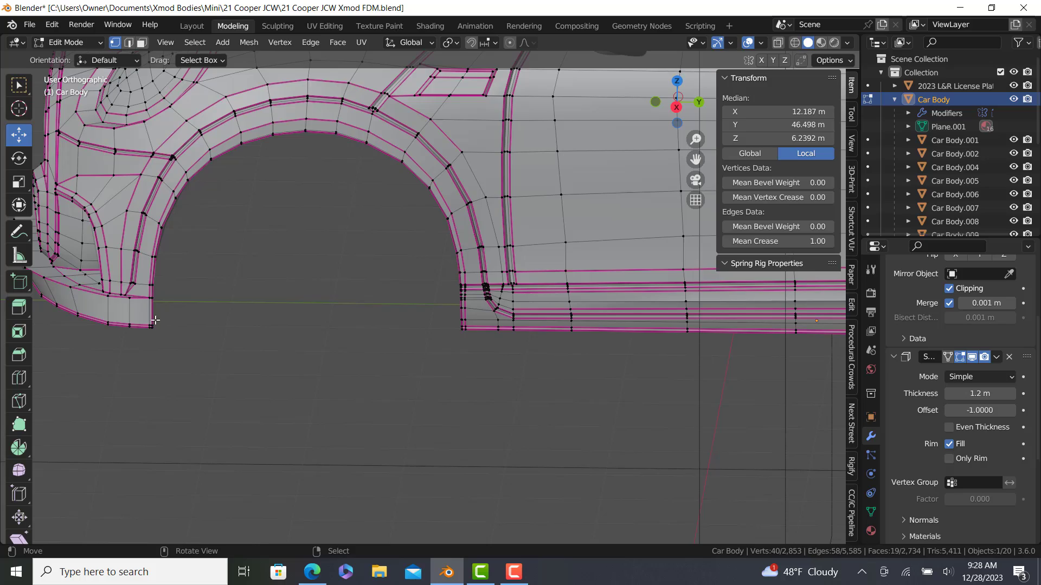
middle_click_drag(302, 279, 422, 263)
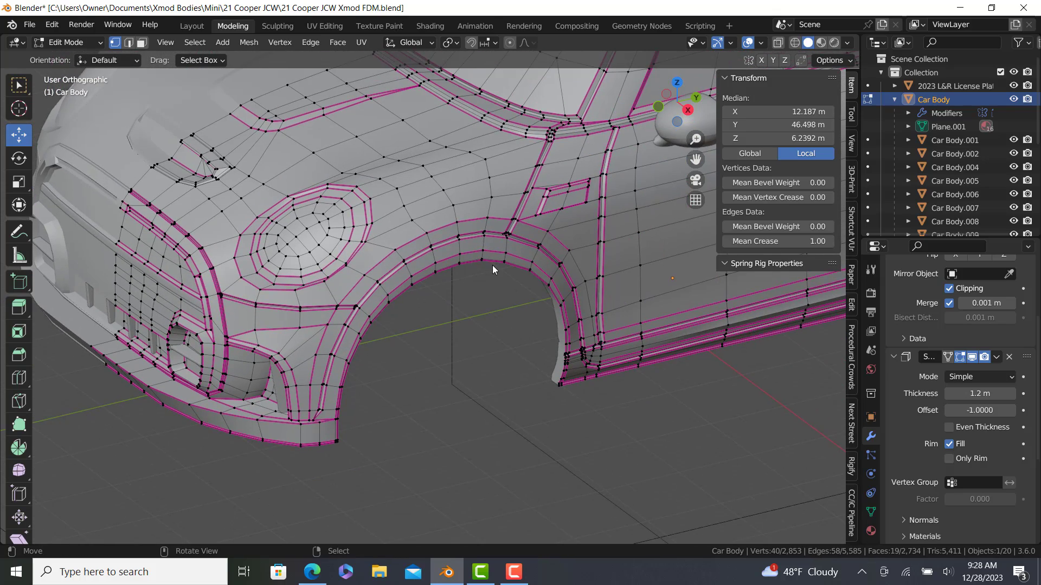
key("Tab")
scroll(491, 278, "down", 4)
middle_click_drag(510, 283, 447, 261)
scroll(447, 261, "up", 3)
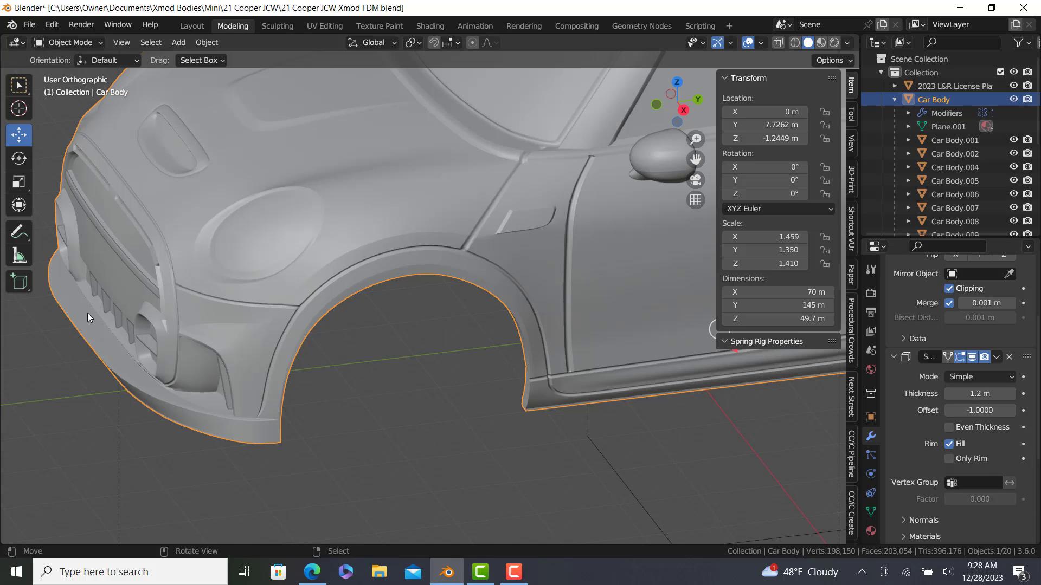
scroll(477, 311, "down", 4)
middle_click_drag(477, 311, 584, 273)
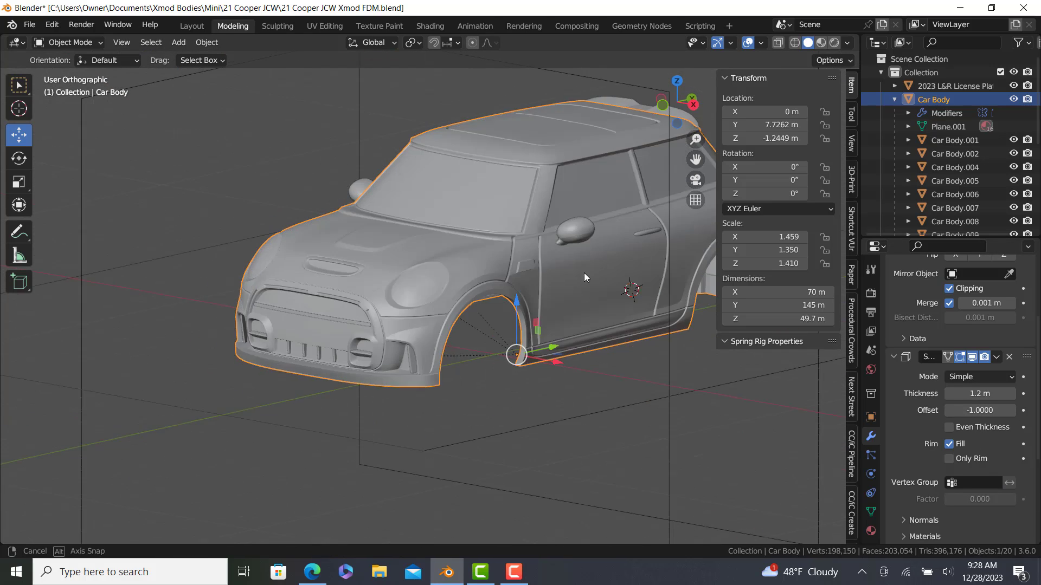
Step: Set the car body's Solidify thickness to 2 m and check the outer front bumper vent for wall overlap
scroll(484, 292, "up", 3)
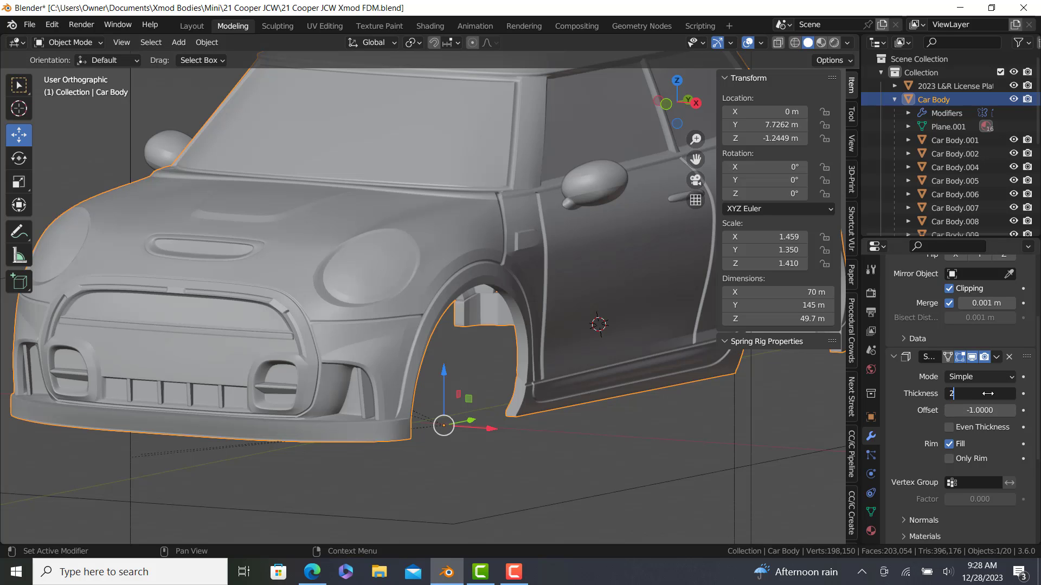
key("Return")
scroll(400, 390, "up", 5)
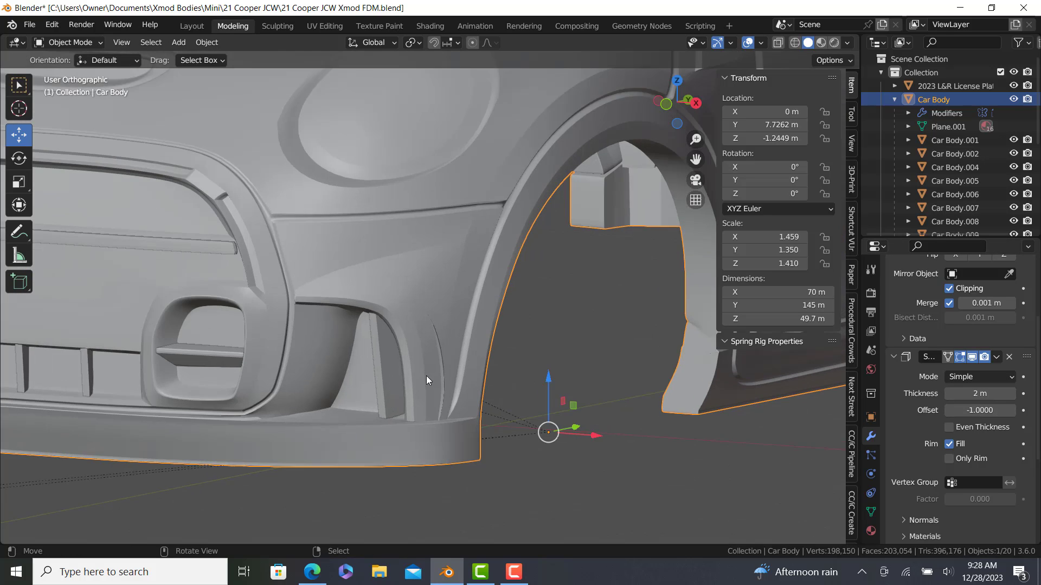
scroll(427, 376, "up", 3)
scroll(407, 394, "down", 3)
middle_click_drag(443, 419, 584, 458)
middle_click_drag(732, 515, 589, 361, "shift")
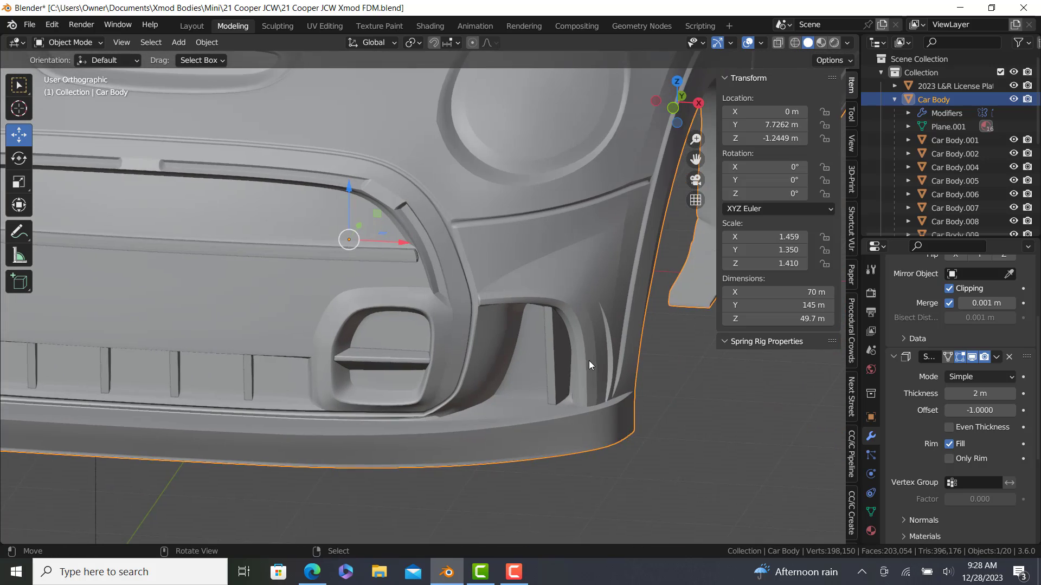
scroll(586, 374, "up", 5)
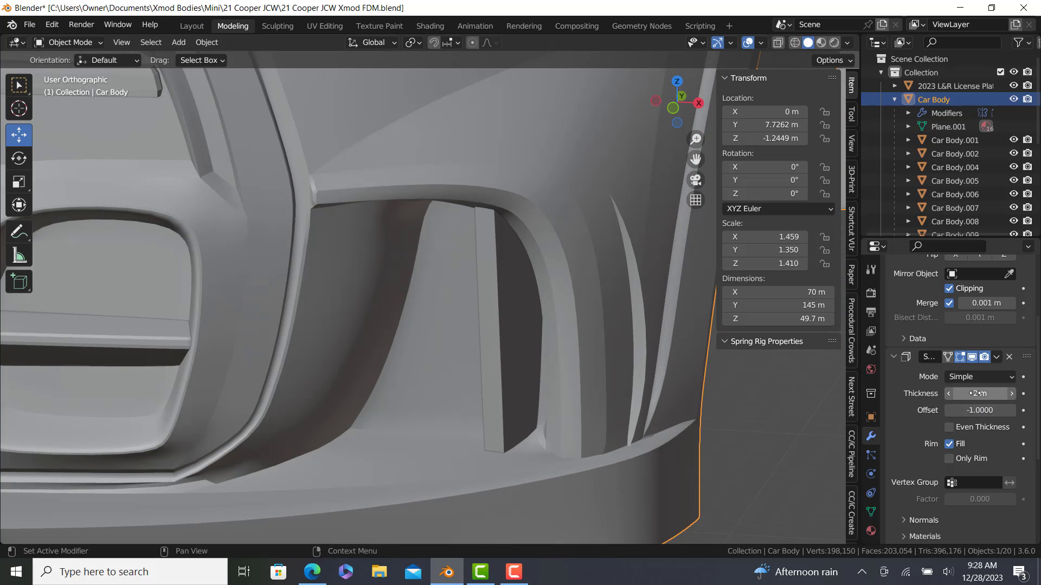
Step: Examine the thickened walls at the front bumper vent, side sill and rear wheel arch
scroll(563, 396, "down", 8)
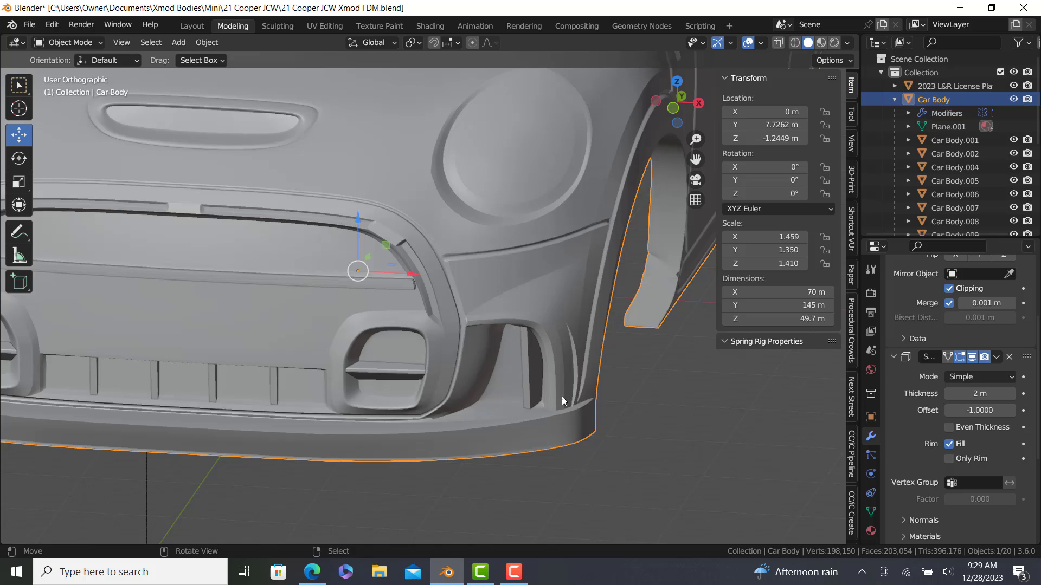
middle_click_drag(536, 410, 449, 456, "shift")
middle_click_drag(514, 425, 518, 413)
scroll(564, 412, "up", 4)
scroll(537, 337, "up", 1)
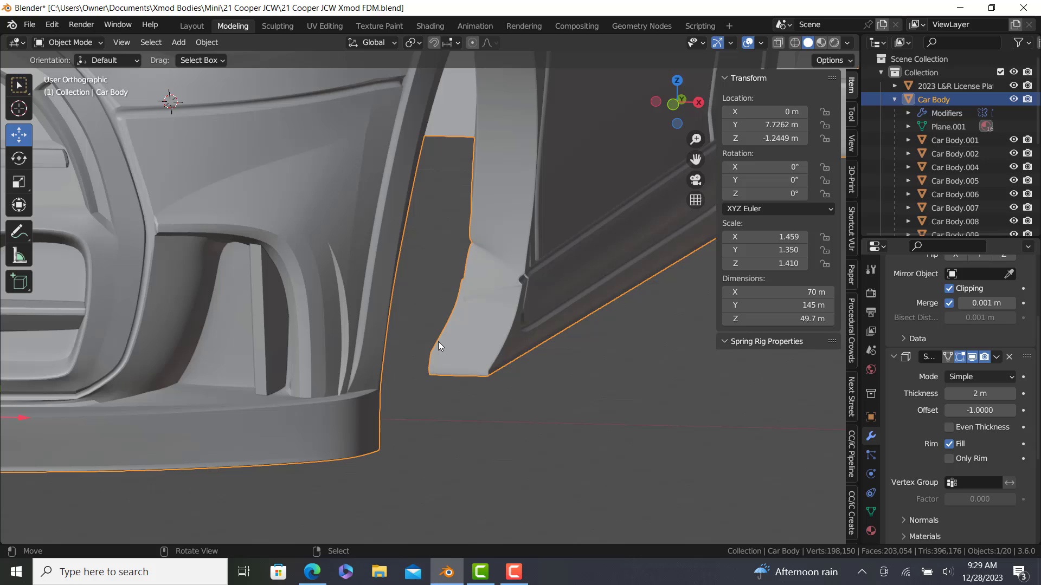
scroll(429, 379, "down", 4)
scroll(417, 392, "down", 4)
middle_click_drag(489, 379, 406, 413)
scroll(611, 346, "up", 4)
middle_click_drag(611, 346, 480, 374)
scroll(566, 384, "down", 2)
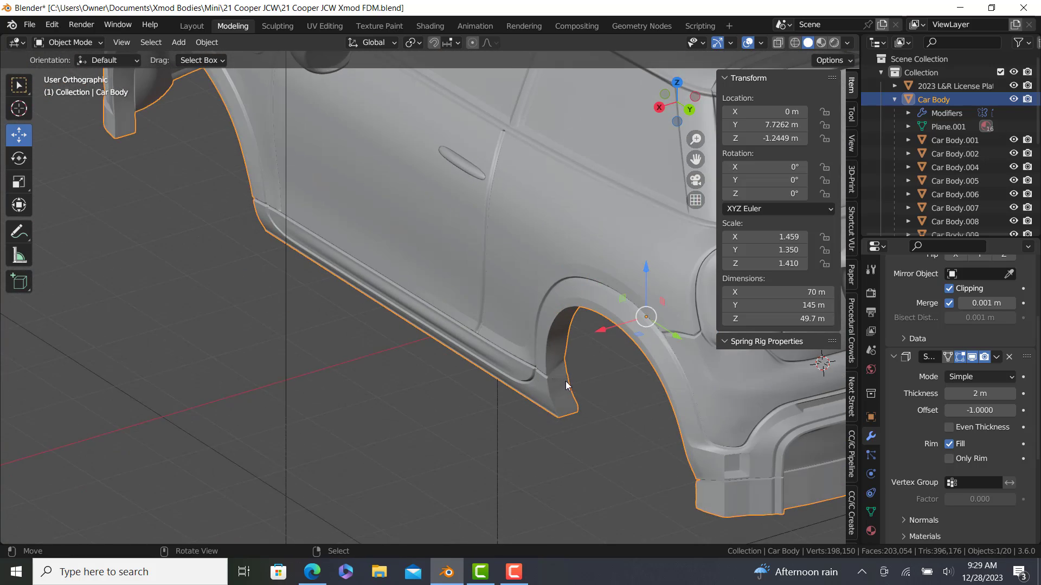
scroll(567, 387, "up", 3)
Step: Set the car body's Solidify thickness back to 1.2 m
middle_click_drag(585, 423, 513, 358)
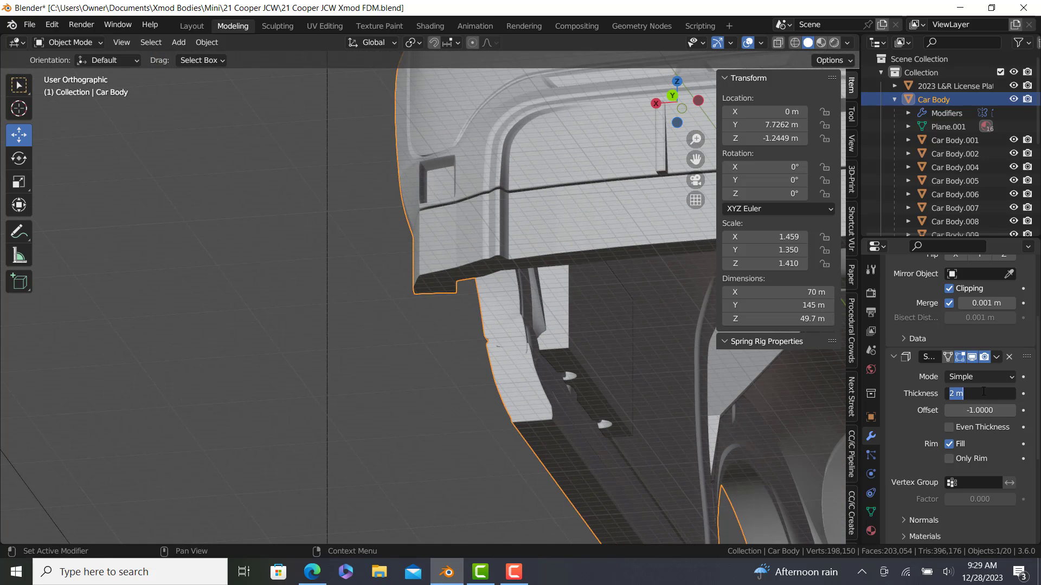
key("Return")
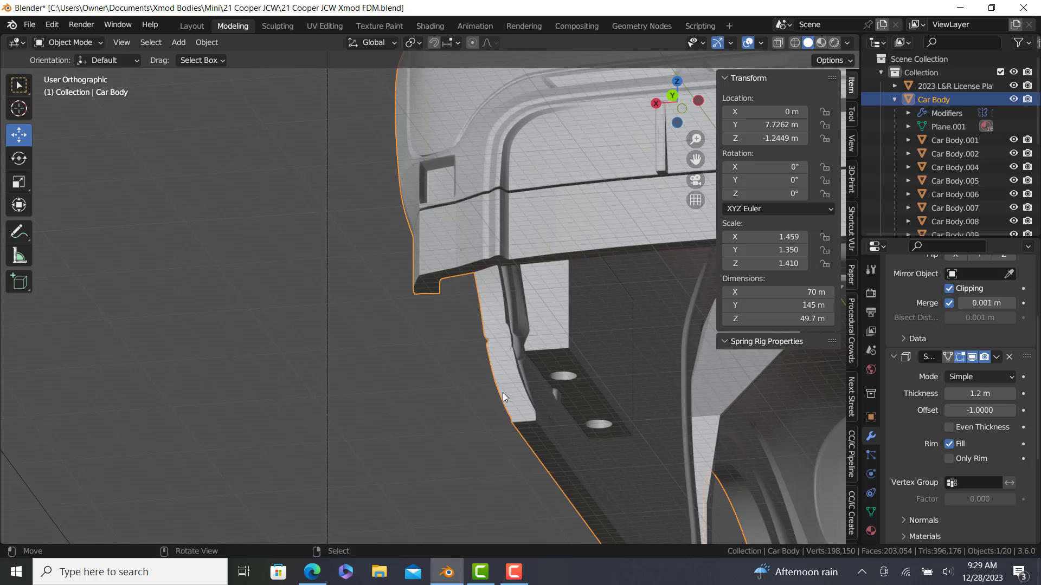
middle_click_drag(503, 393, 597, 374)
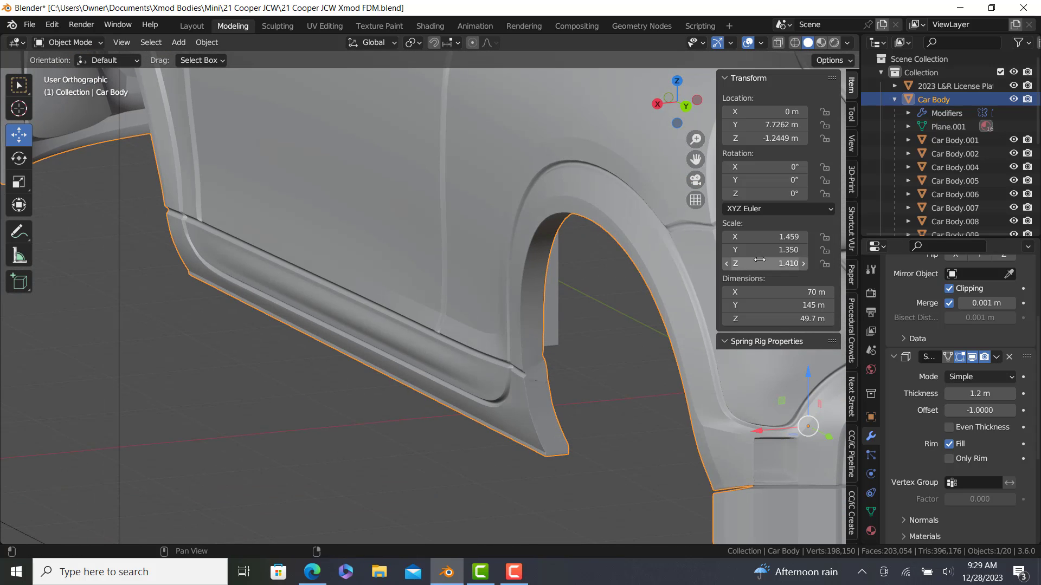
Step: Inspect the car body's front end, door side and rear roof area with the thinner walls
middle_click_drag(580, 339, 266, 370)
scroll(265, 370, "down", 3)
middle_click_drag(242, 317, 544, 272, "shift")
scroll(269, 310, "up", 4)
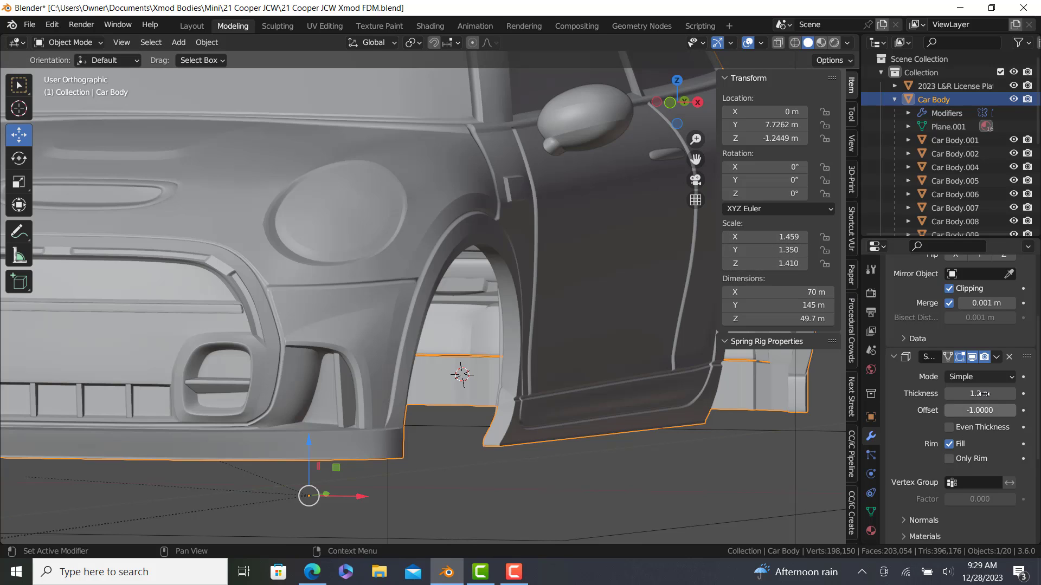
scroll(546, 368, "down", 5)
middle_click_drag(546, 375, 515, 385)
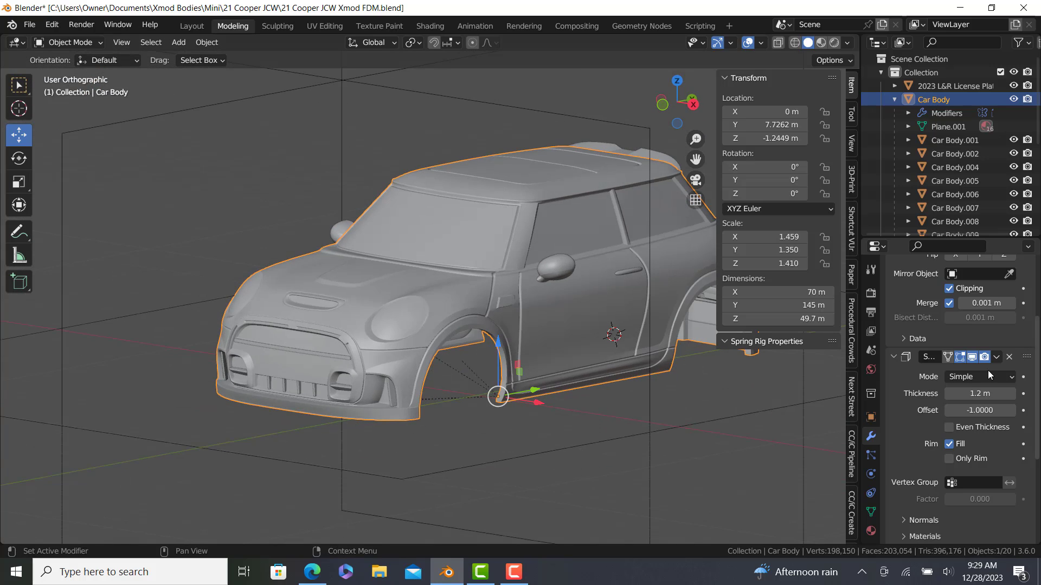
middle_click_drag(505, 435, 446, 450)
middle_click_drag(681, 370, 429, 407, "shift")
scroll(566, 218, "up", 4)
scroll(484, 279, "up", 2)
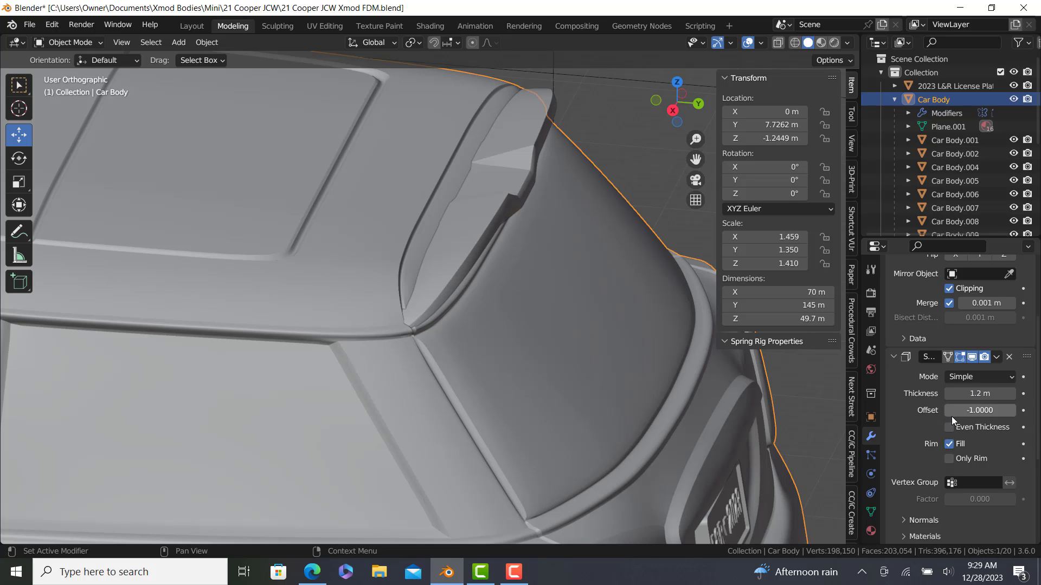
Step: Select the rear roof spoiler and move it about 9.2 m up along the global Z axis, clear of the roof
middle_click_drag(373, 223, 487, 325)
right_click(451, 296)
scroll(454, 298, "down", 4)
scroll(454, 299, "up", 3)
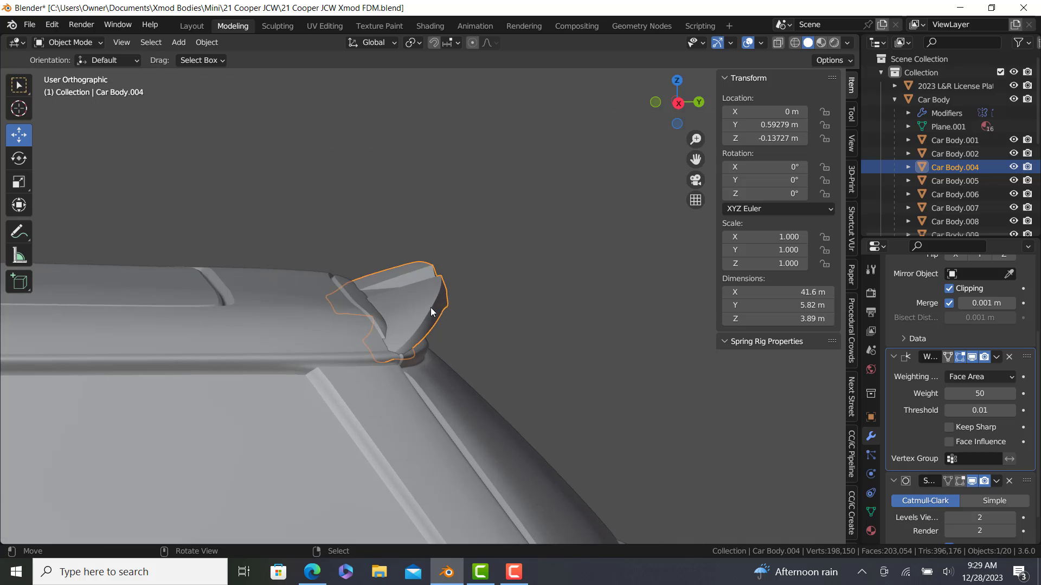
middle_click_drag(430, 307, 373, 308)
middle_click_drag(510, 334, 475, 339)
scroll(472, 343, "down", 1)
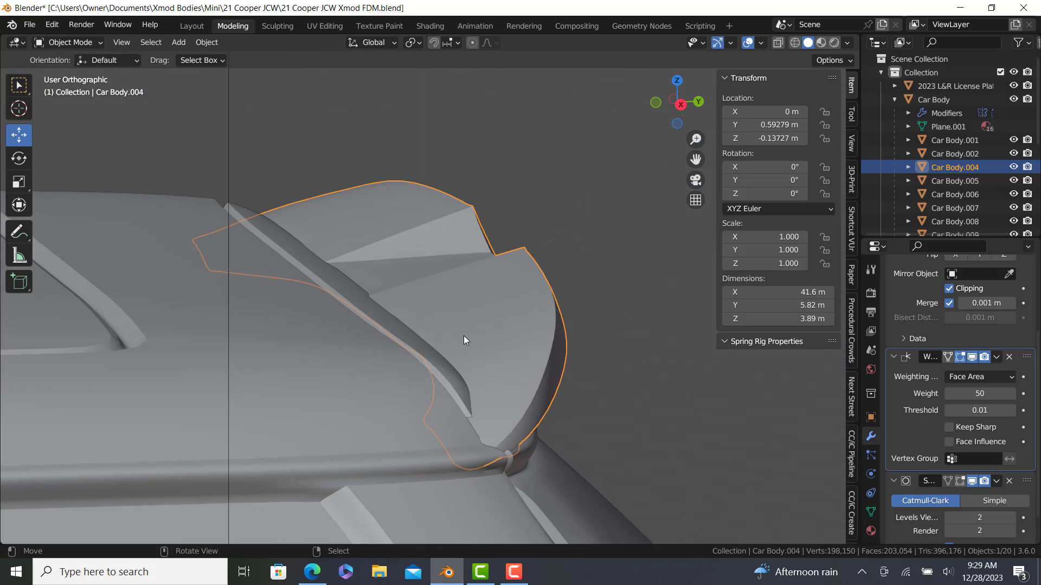
scroll(461, 336, "down", 2)
key("g")
key("z")
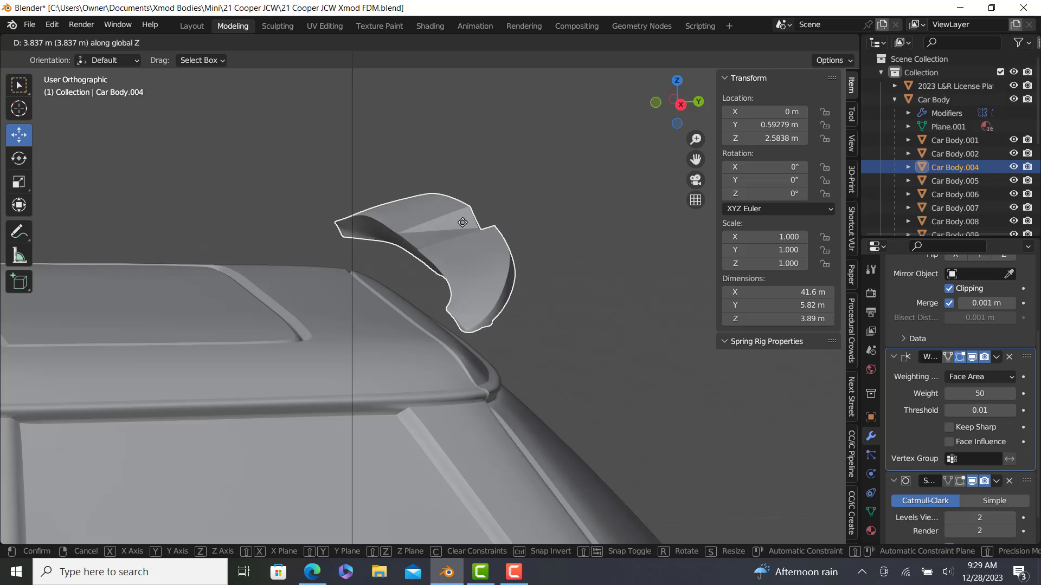
left_click(449, 264)
Step: Inspect the raised spoiler's underside and outer ends, checking its mesh in Edit Mode
middle_click_drag(449, 265, 107, 234)
scroll(514, 246, "up", 3)
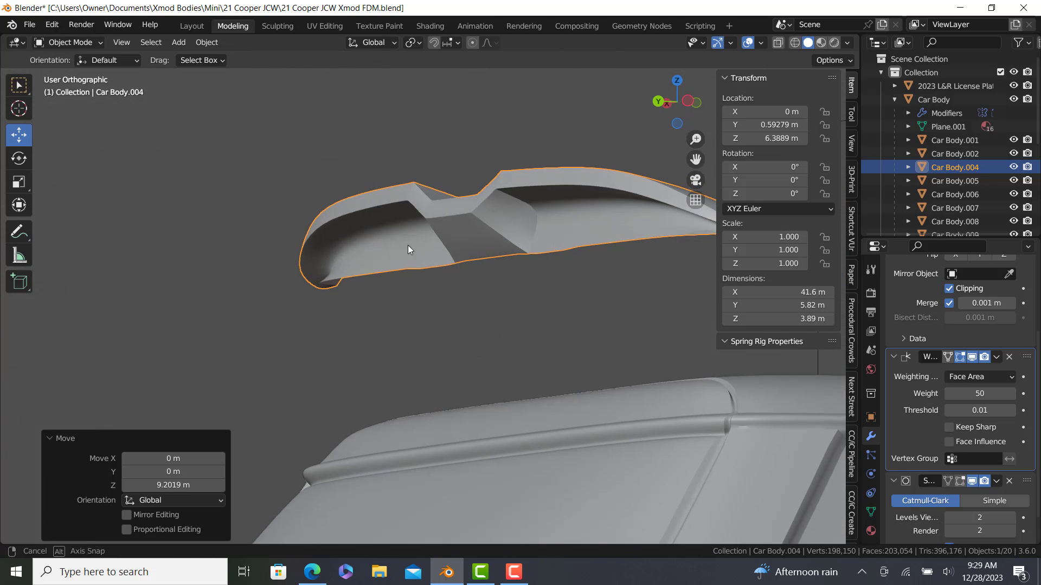
middle_click_drag(408, 245, 411, 324)
scroll(465, 211, "up", 2)
scroll(486, 201, "up", 2)
key("Tab")
key("Tab")
key("Tab")
key("Tab")
scroll(561, 337, "down", 3)
scroll(410, 325, "up", 5)
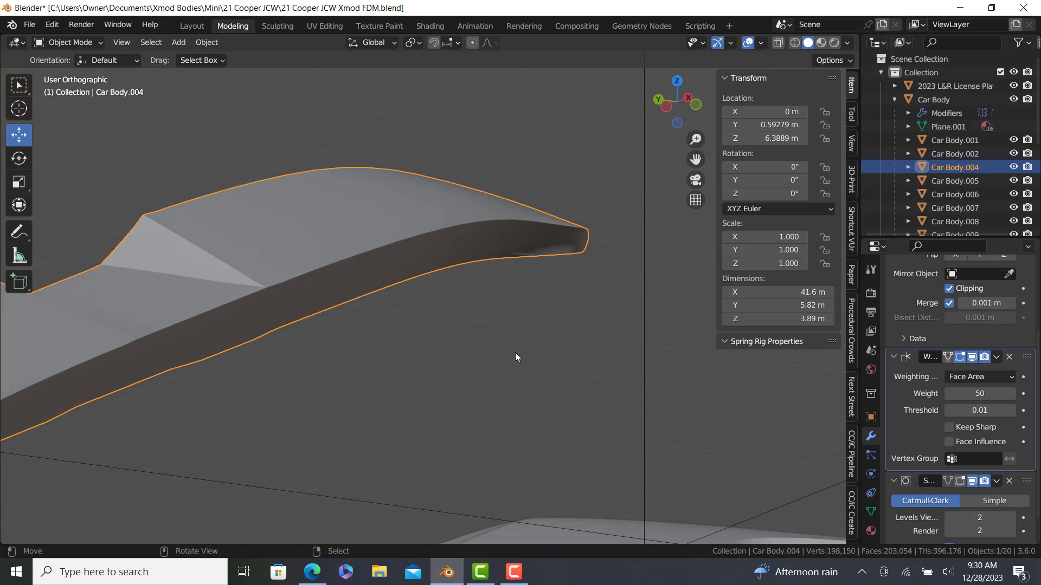
Step: Survey the car body below the raised spoiler from the side, rear and front
scroll(388, 311, "down", 7)
scroll(354, 308, "up", 2)
scroll(365, 322, "down", 9)
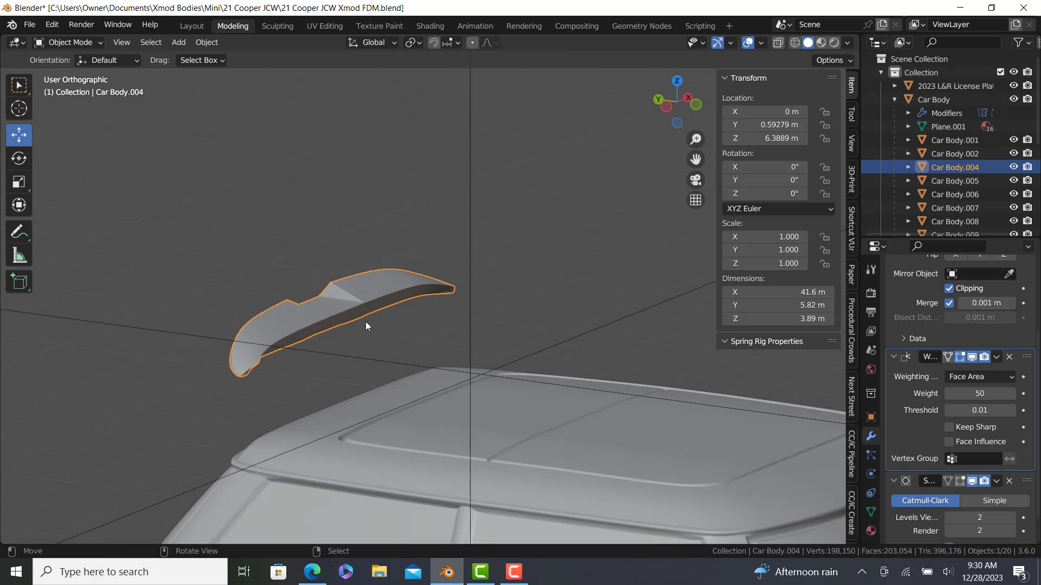
middle_click_drag(492, 417, 401, 253, "shift")
scroll(439, 326, "up", 5)
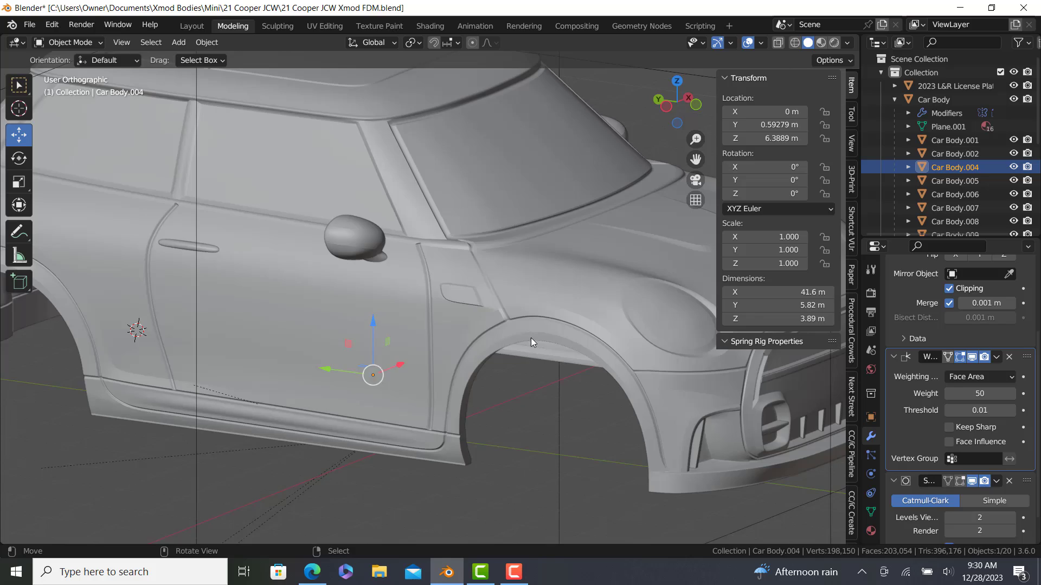
middle_click_drag(532, 337, 331, 341)
scroll(407, 340, "down", 8)
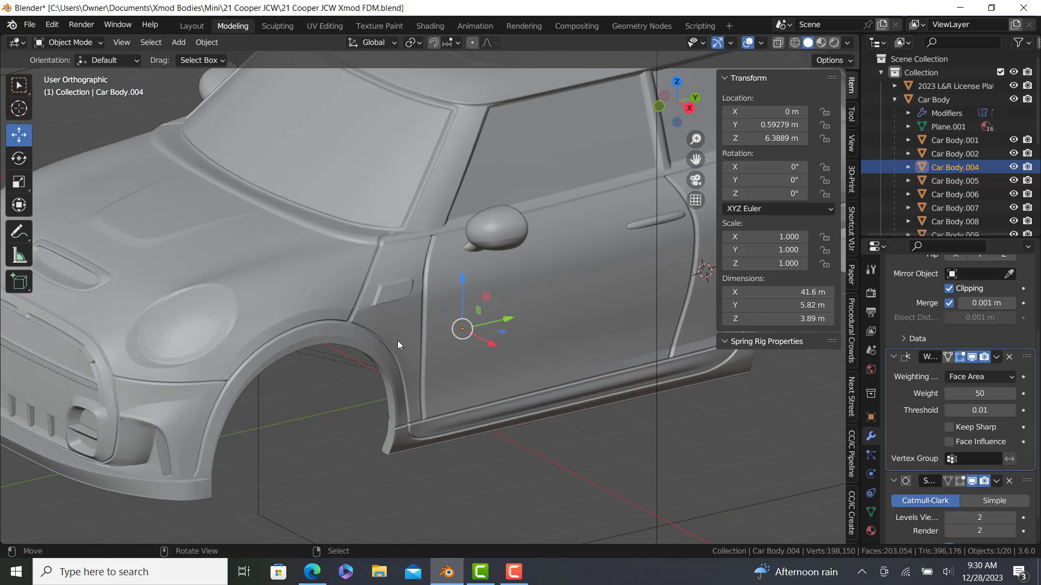
middle_click_drag(395, 343, 653, 309)
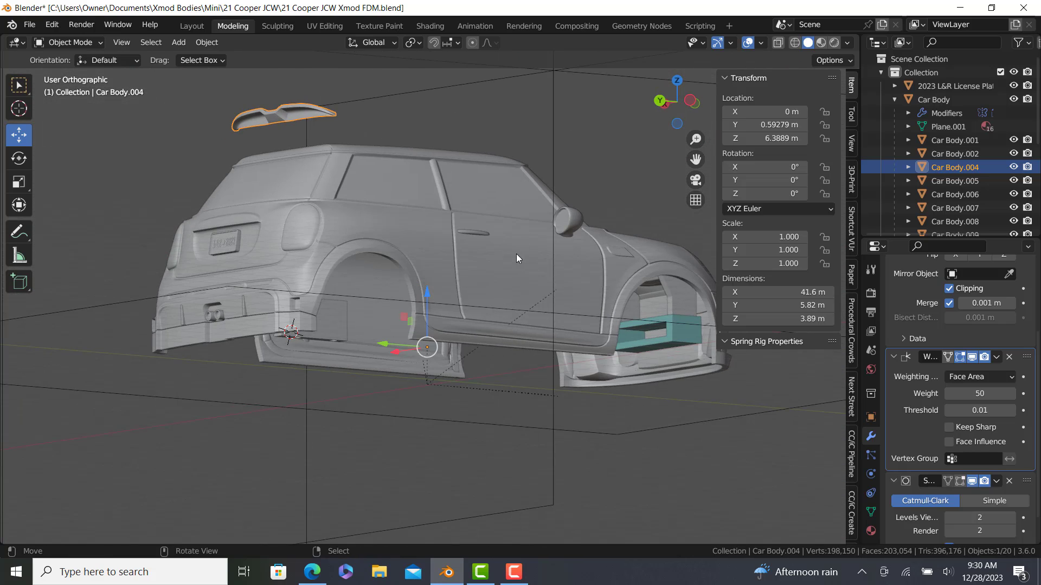
middle_click_drag(495, 310, 527, 444)
scroll(391, 378, "up", 6)
scroll(390, 387, "down", 5)
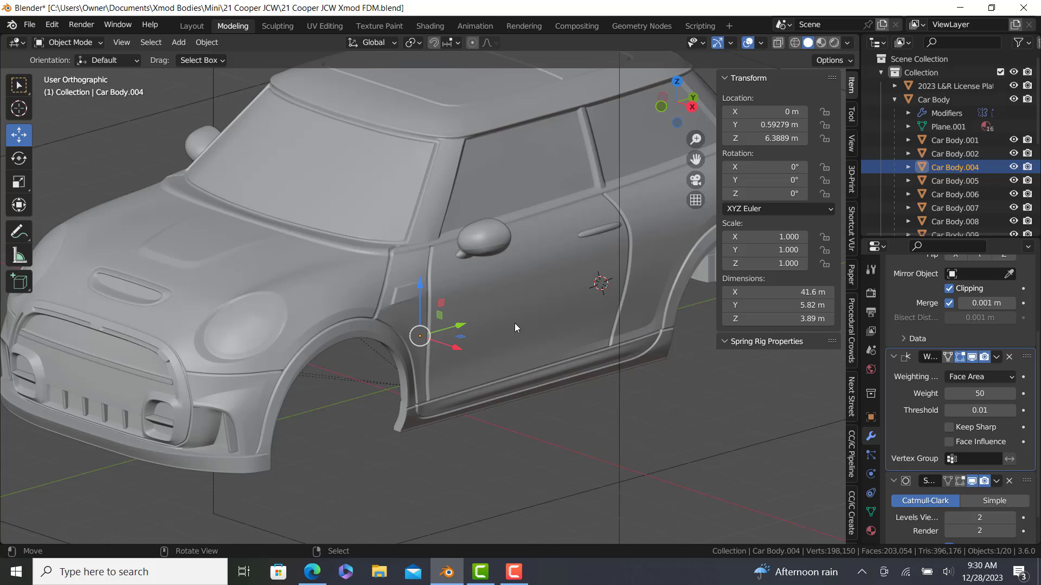
scroll(515, 323, "down", 5)
scroll(519, 284, "up", 8)
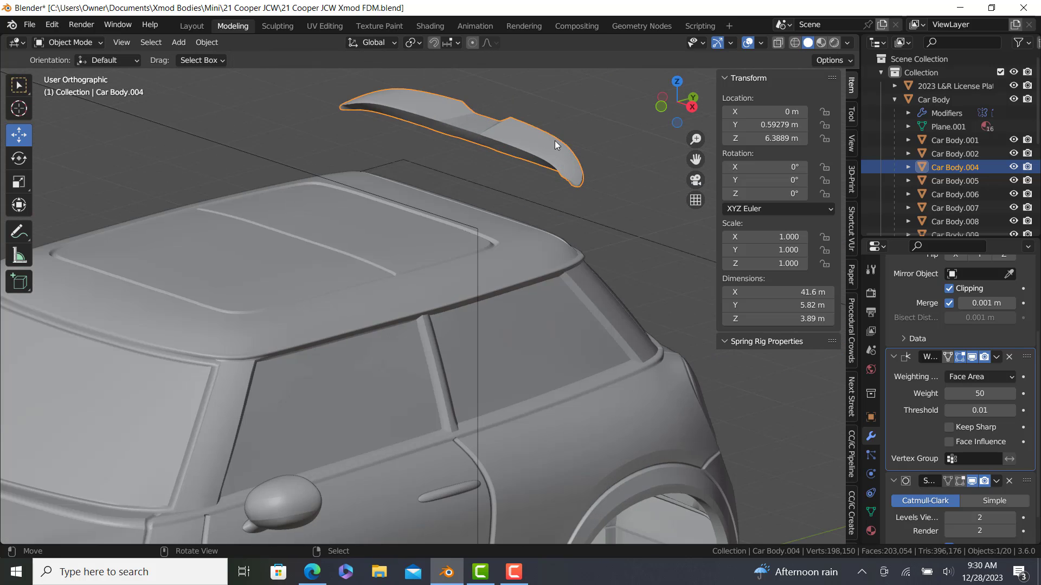
Step: Examine the raised spoiler's hollow underside closely and review its modifier stack
middle_click_drag(554, 141, 440, 286)
scroll(407, 226, "up", 3)
scroll(251, 256, "down", 5)
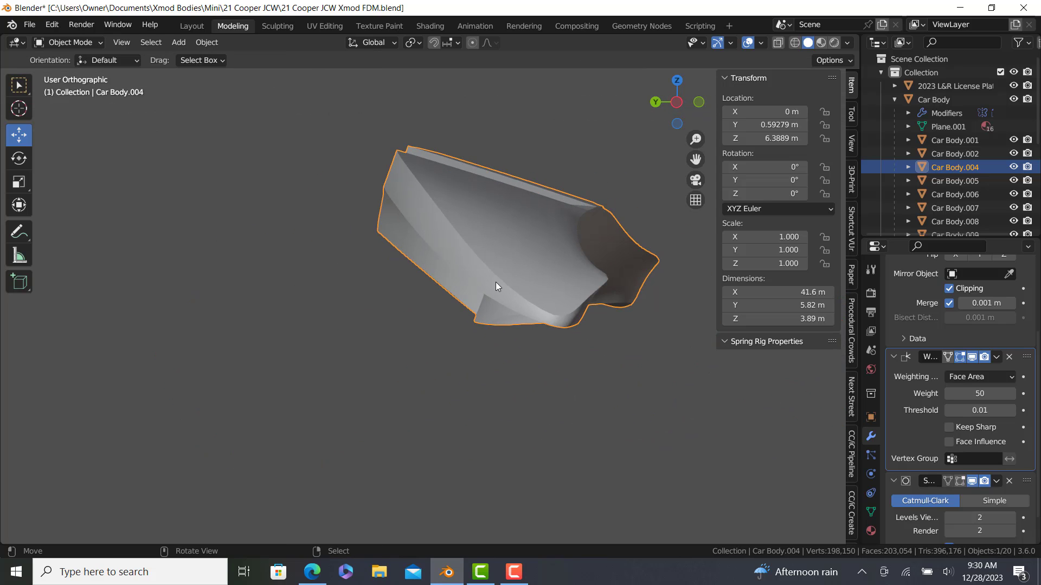
scroll(950, 466, "up", 4)
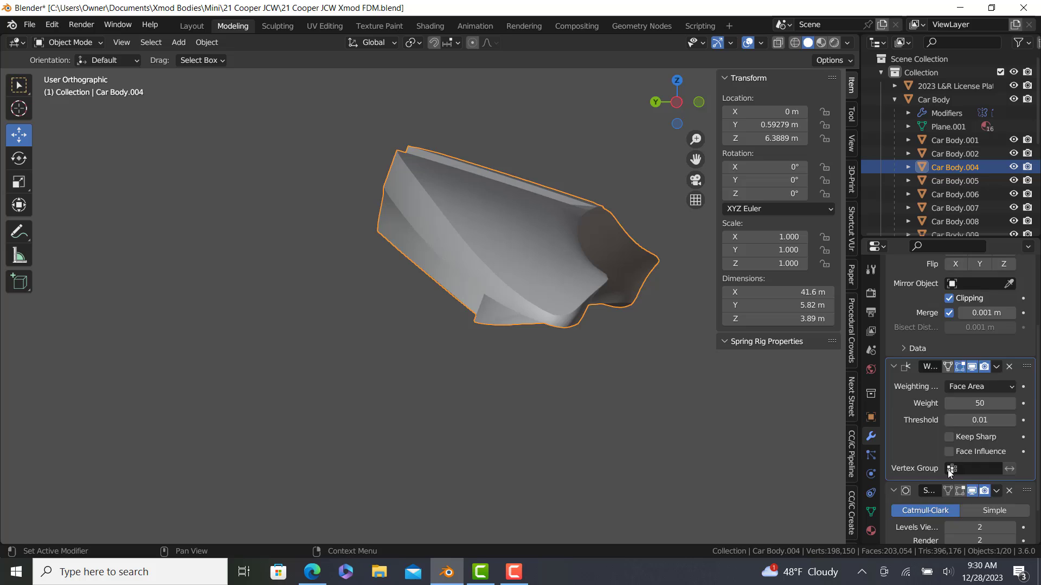
scroll(944, 457, "down", 6)
scroll(587, 381, "down", 5)
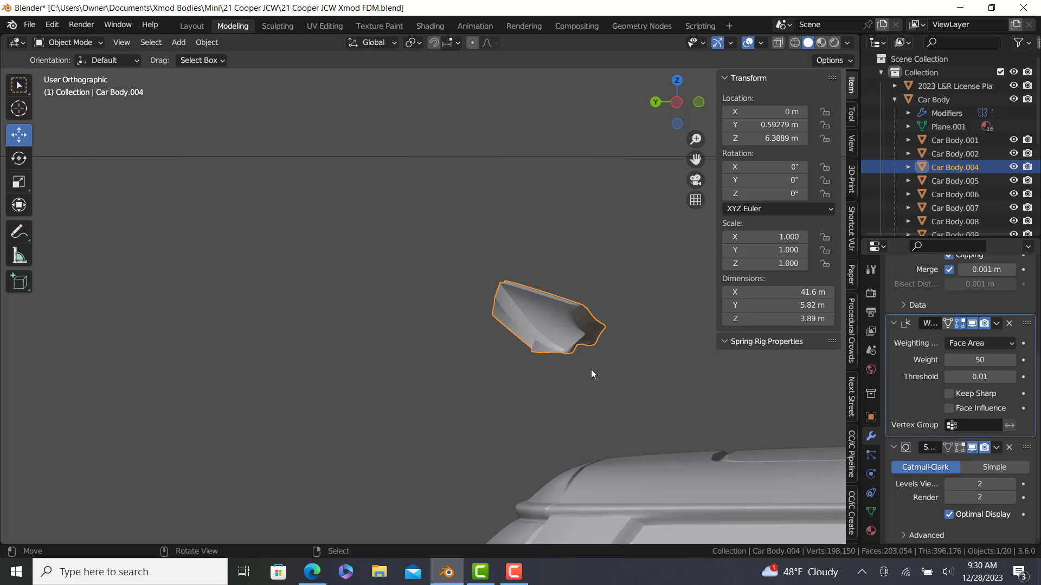
middle_click_drag(591, 370, 325, 393)
scroll(368, 365, "down", 6)
Step: Undo the spoiler's upward move, leave nothing selected and bring the whole car into view
key("ctrl+z")
key("ctrl+z")
key("ctrl+z")
key("ctrl+z")
key("ctrl+z")
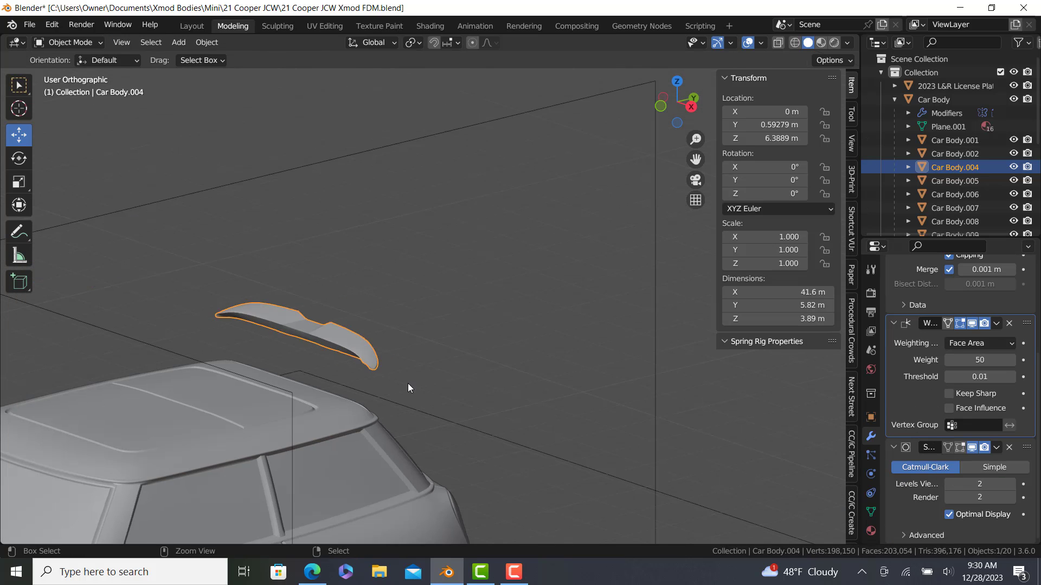
middle_click_drag(407, 388, 488, 332)
left_click(489, 331)
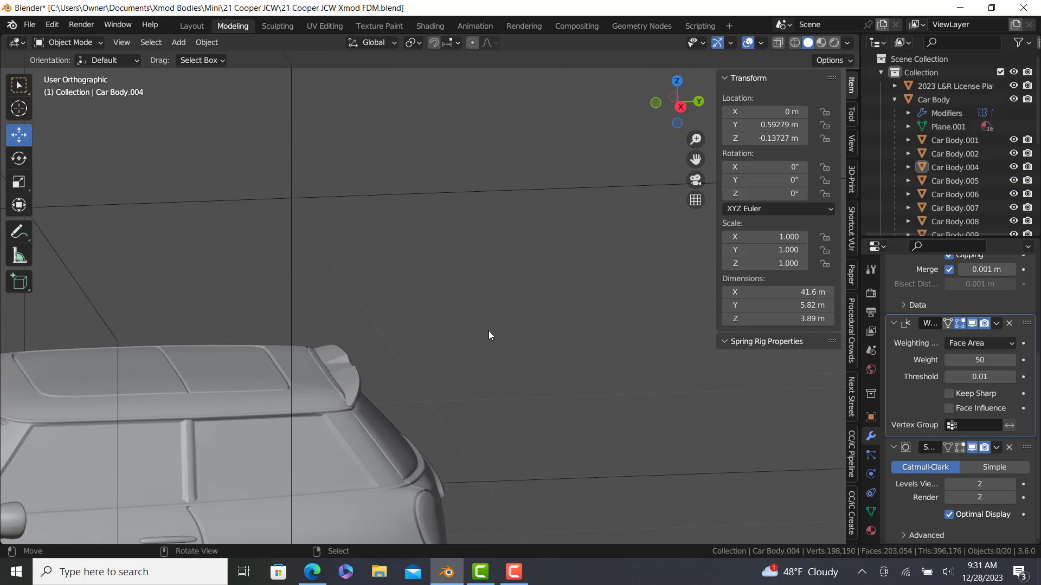
scroll(489, 331, "down", 4)
middle_click_drag(310, 368, 392, 346, "shift")
scroll(329, 391, "up", 4)
scroll(329, 391, "down", 5)
scroll(391, 338, "up", 3)
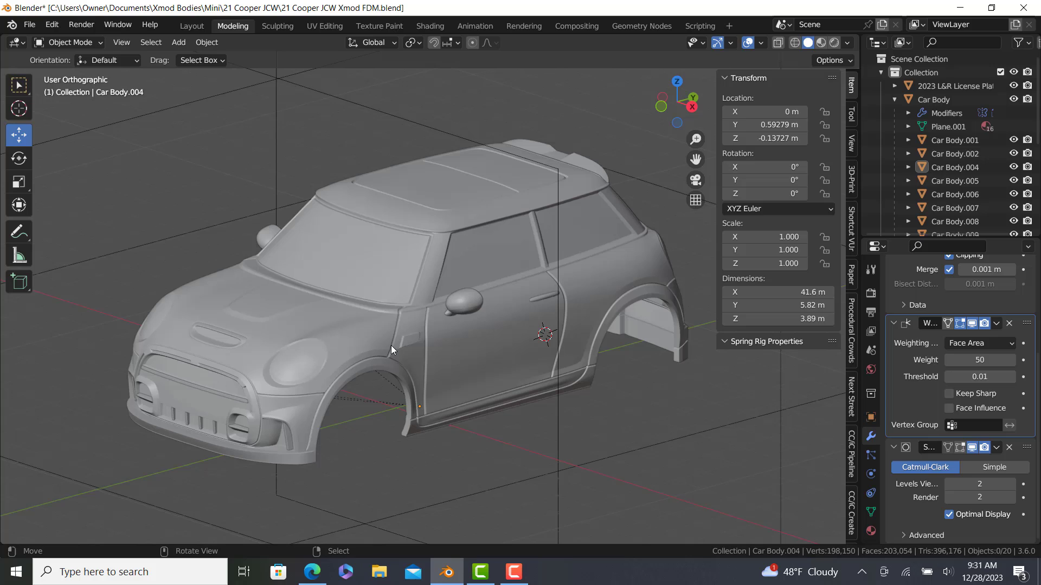